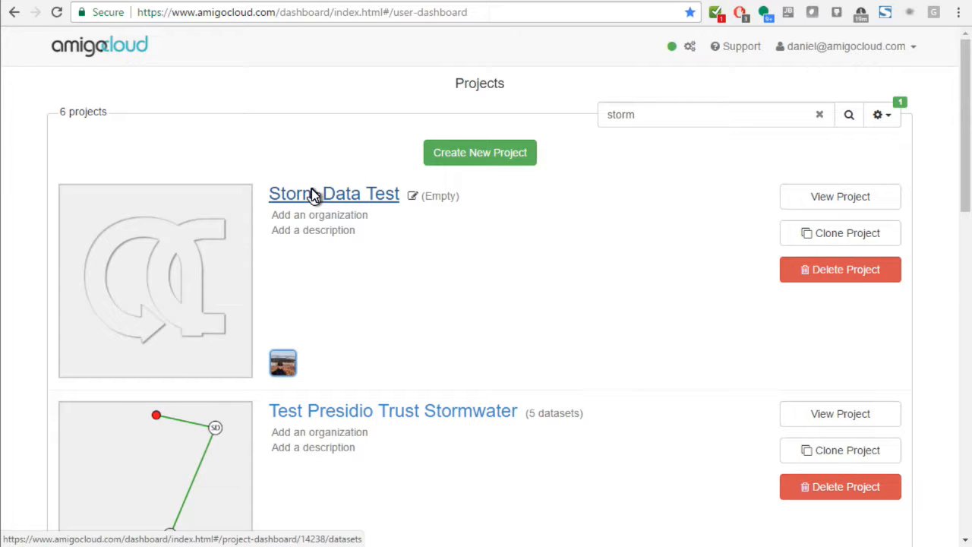
Step: Open the Storm Data Test project and bring up its dataset upload dialog
left_click(311, 191)
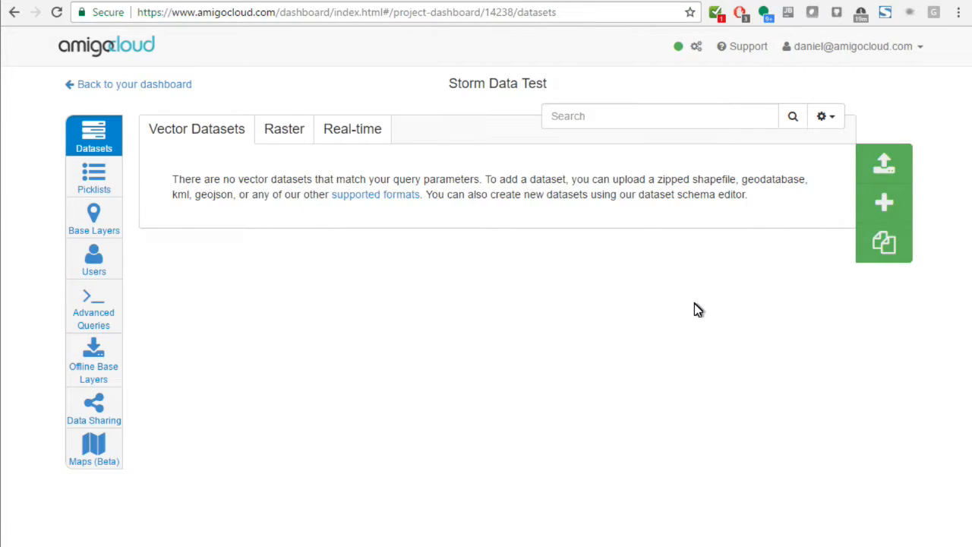
left_click(881, 166)
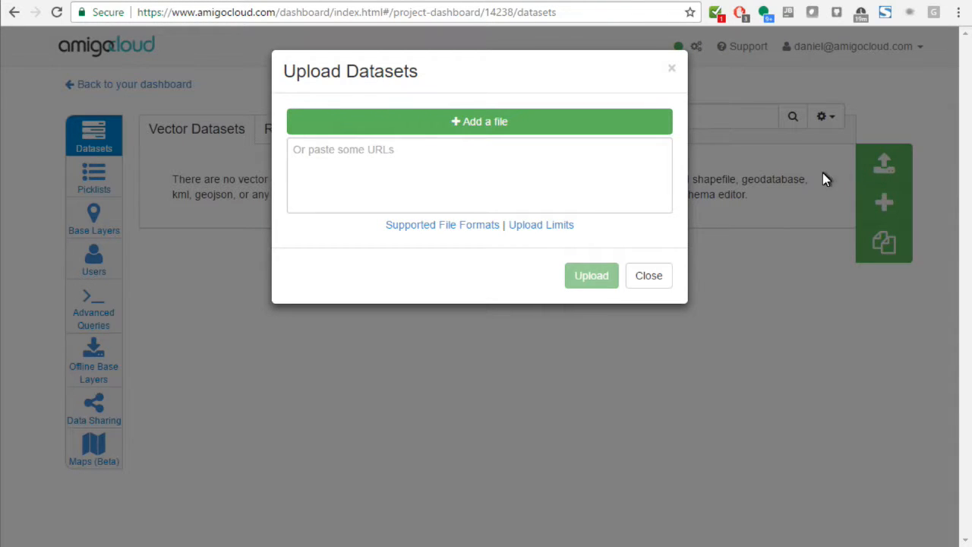
Step: Switch to the NOAA Storm Events Database page and open the HTTP access listing of the bulk CSV files
left_click(217, 0)
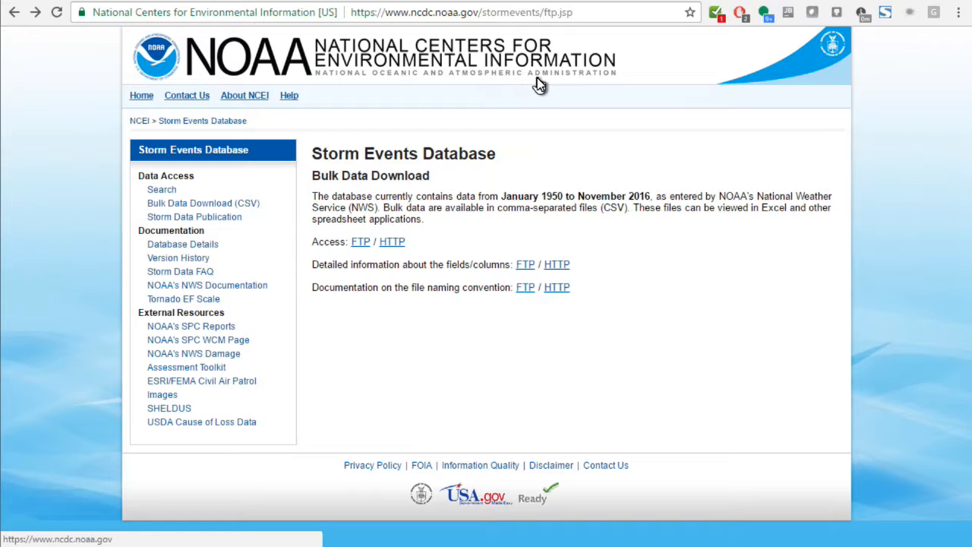
left_click_drag(336, 158, 507, 153)
left_click(505, 156)
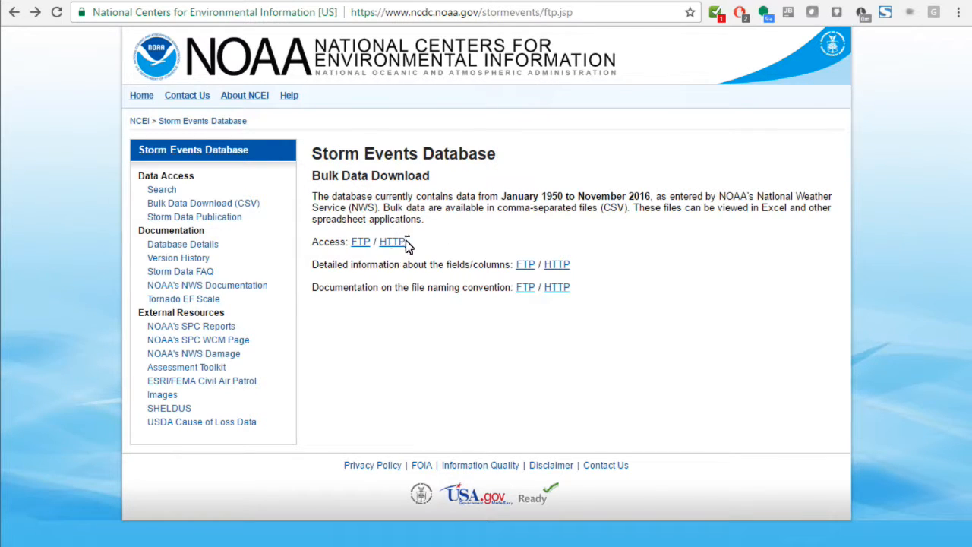
left_click(401, 242)
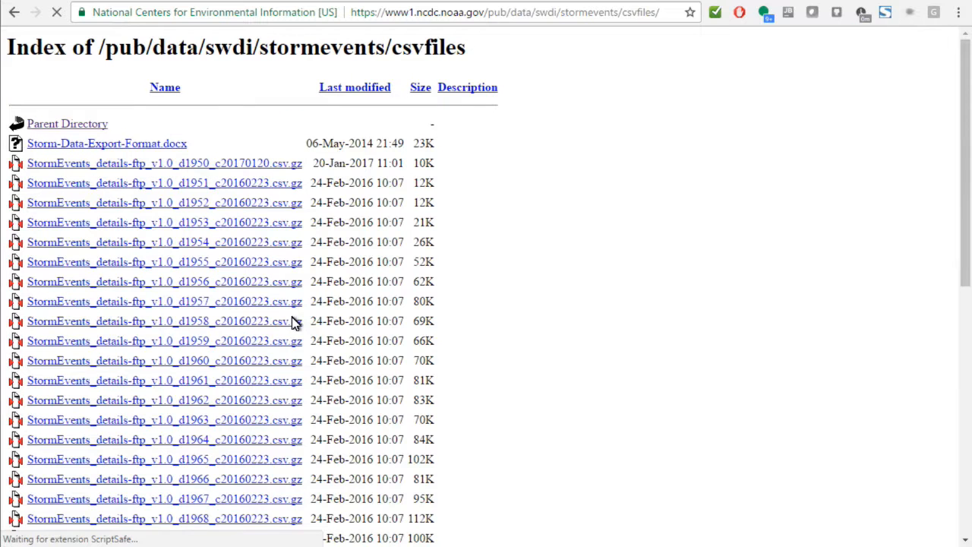
Step: Copy the link address of StormEvents_details-ftp_v1.0_d1950_c20170120.csv.gz and upload that URL as a dataset in the AmigoCloud project
right_click(226, 169)
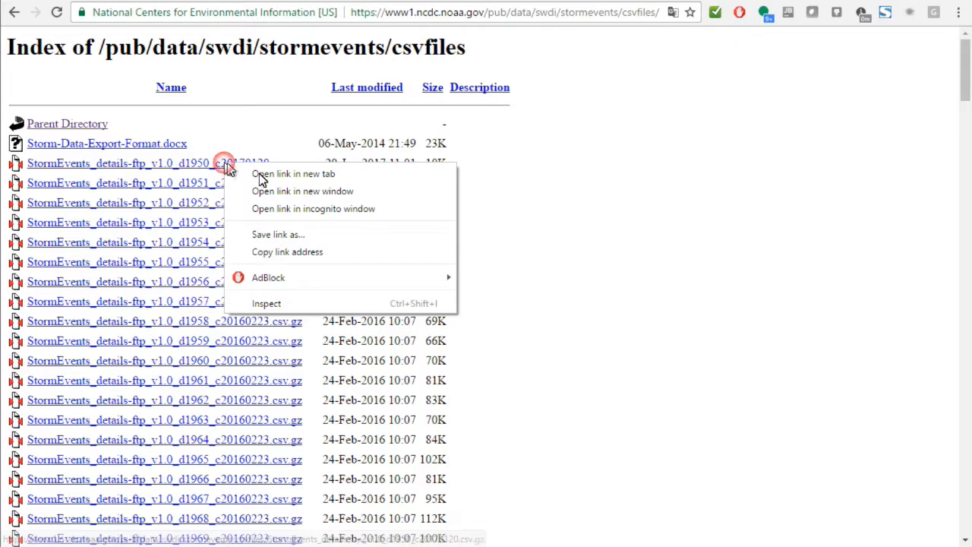
left_click(319, 253)
left_click(115, 1)
right_click(376, 156)
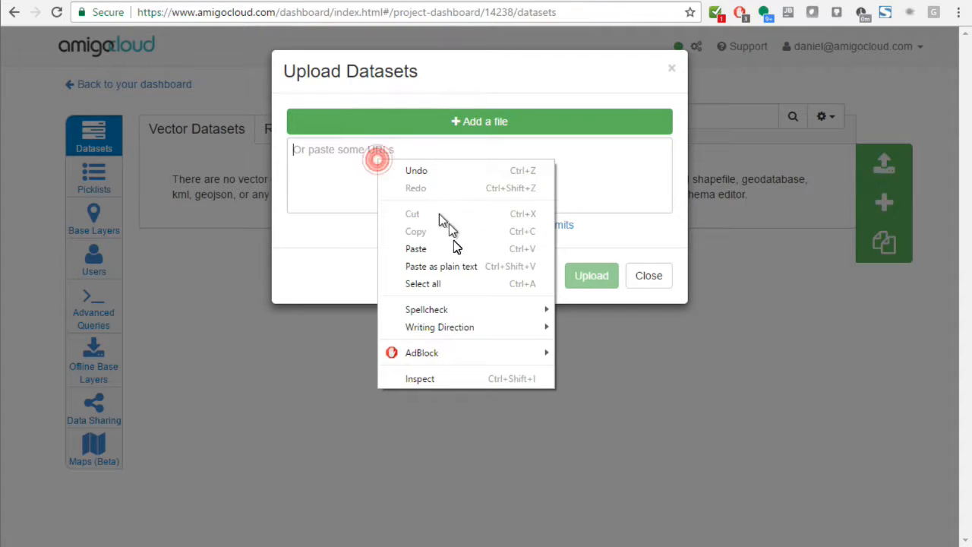
left_click(452, 253)
left_click(600, 280)
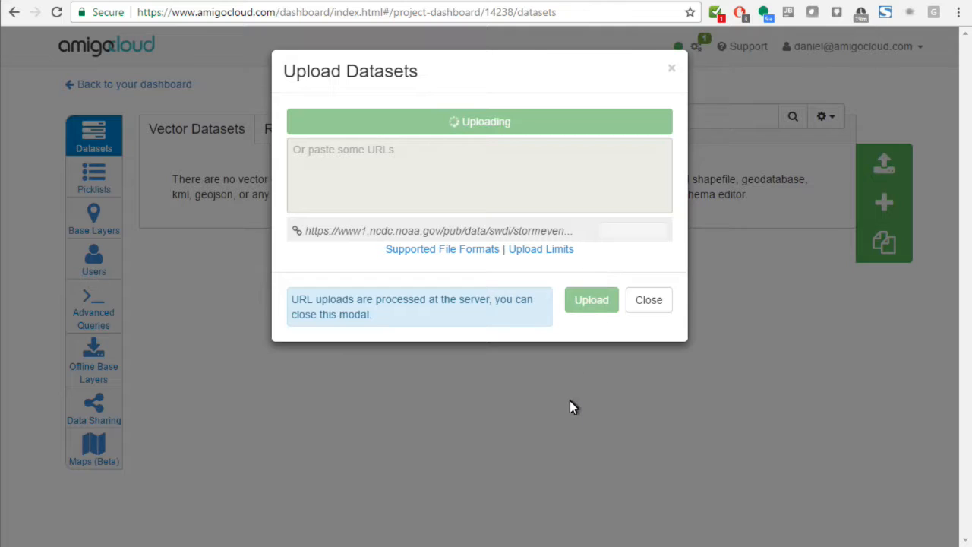
left_click(654, 310)
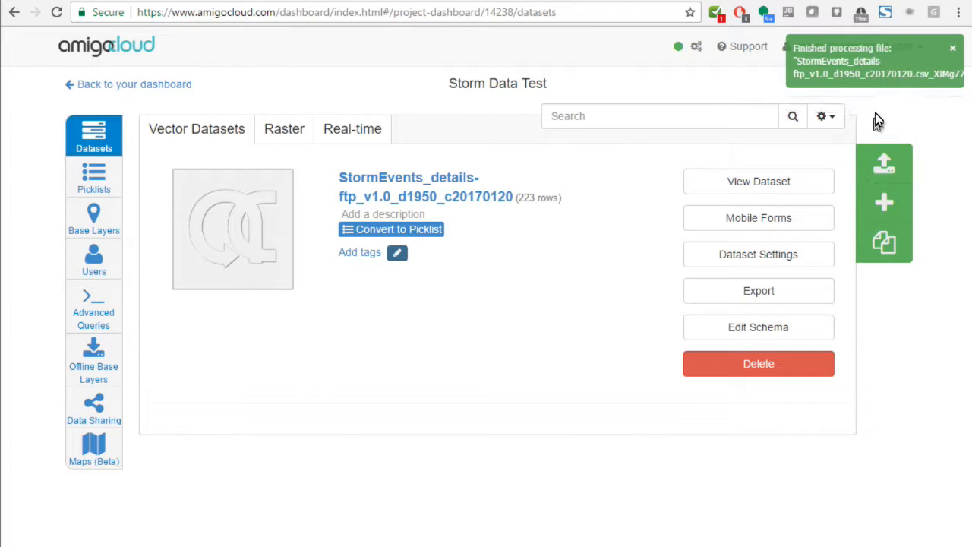
left_click(952, 49)
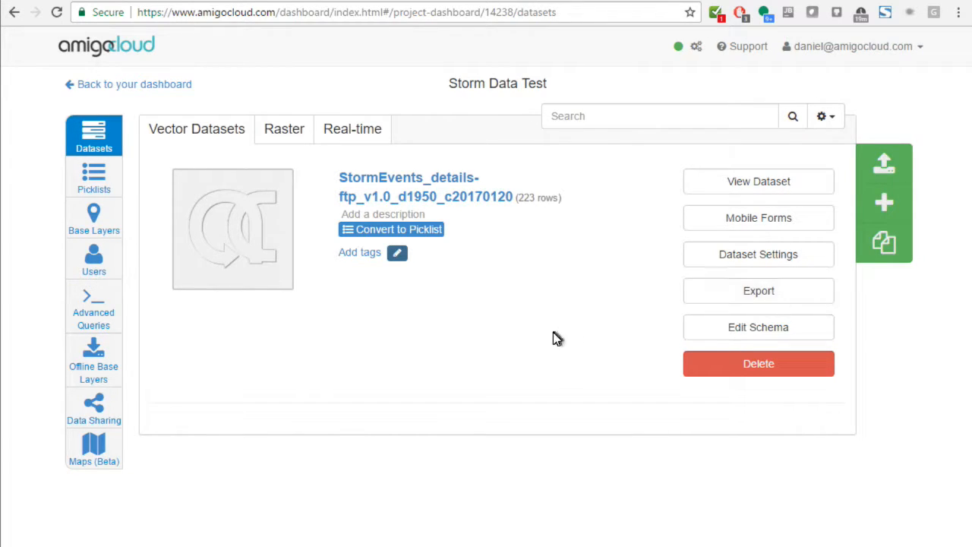
Step: Rename the uploaded dataset as StormEvents and save the name
left_click(521, 195)
left_click_drag(418, 183, 640, 187)
key("BackSpace")
right_click(636, 182)
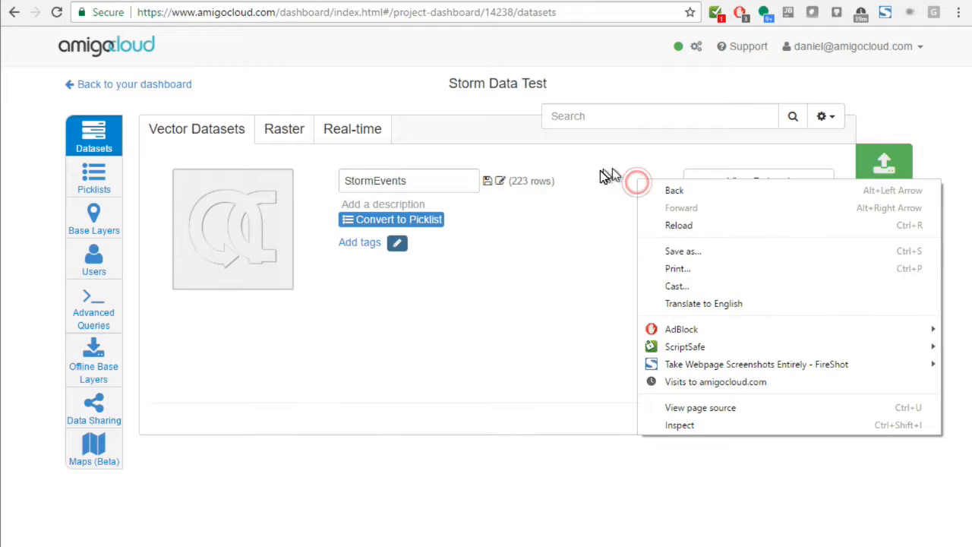
left_click(487, 183)
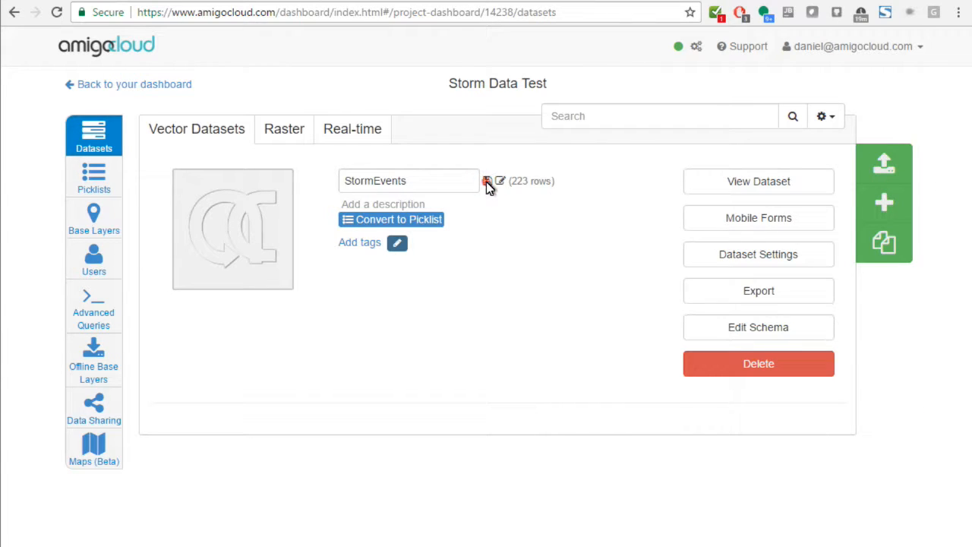
Step: Open the StormEvents dataset and examine its columns, including the begin and end latitude and longitude fields
left_click(359, 181)
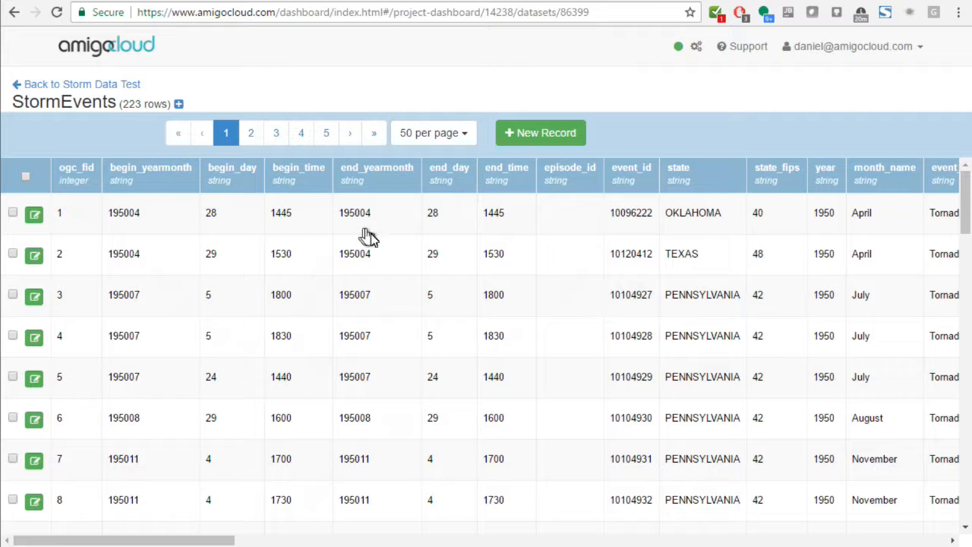
left_click_drag(195, 543, 853, 539)
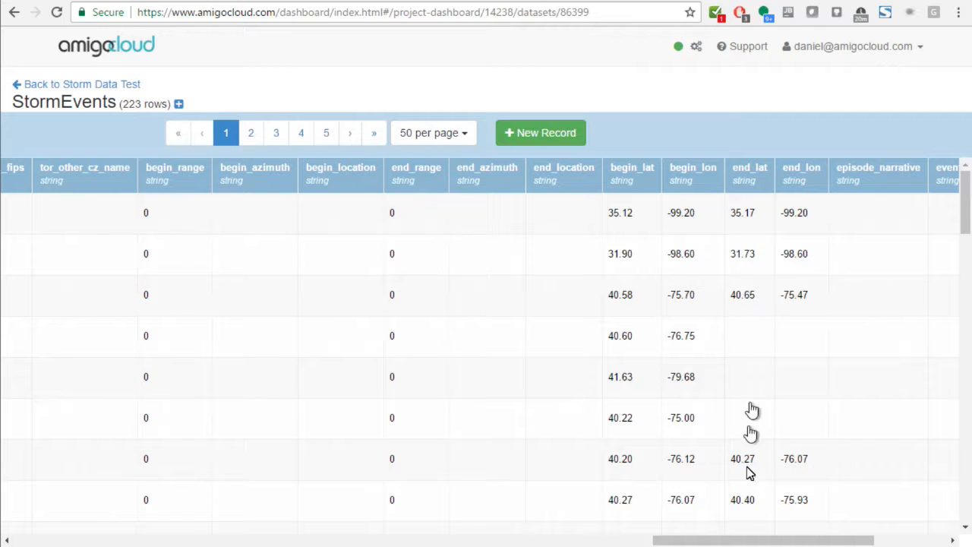
left_click_drag(744, 540, 760, 542)
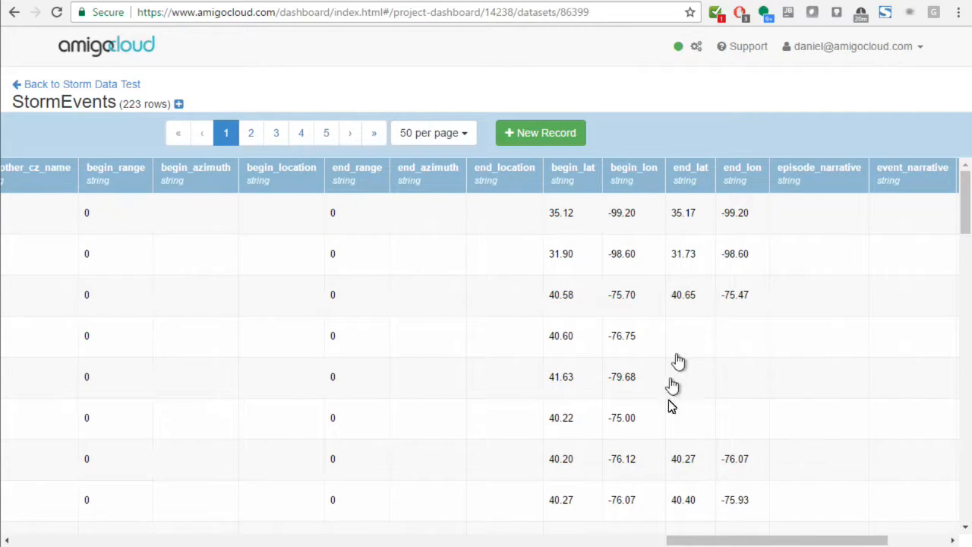
left_click_drag(700, 540, 7, 536)
Step: Return to the Storm Data Test project and create a new advanced query
left_click(70, 86)
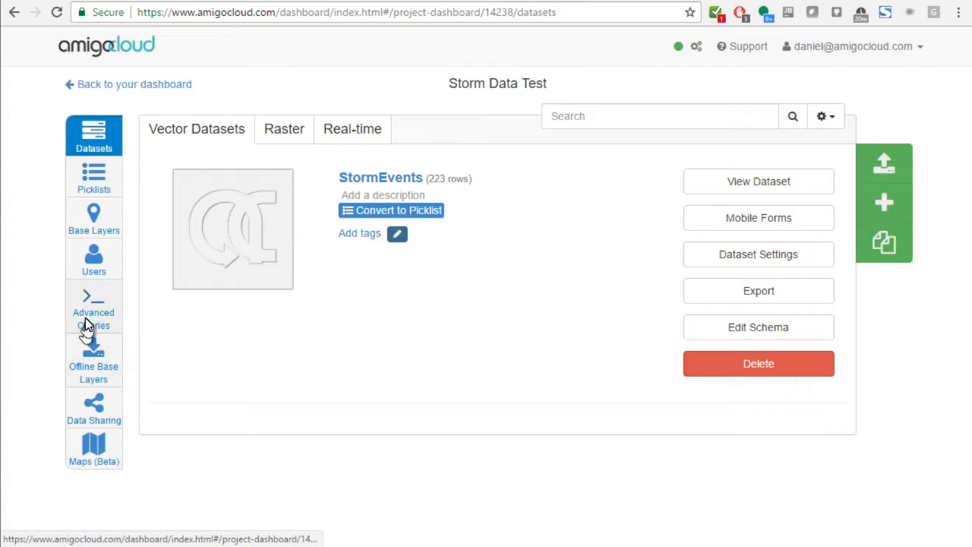
left_click(85, 319)
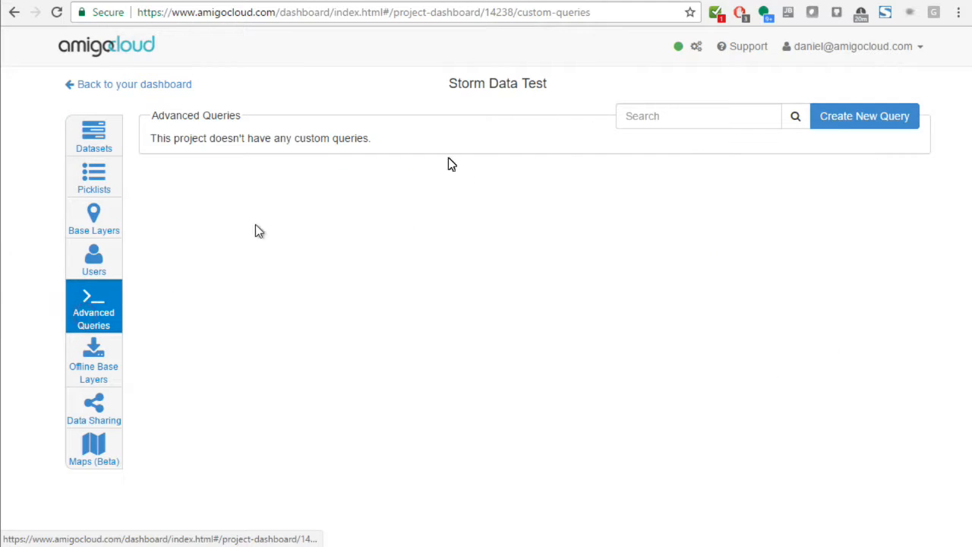
left_click(844, 122)
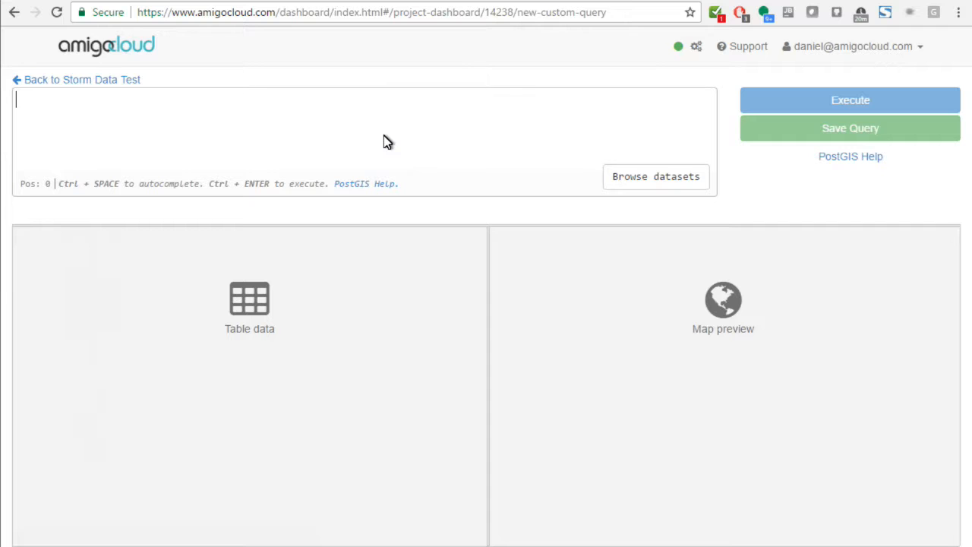
Step: Write the query "select * from dataset_86399" and execute it
type("se")
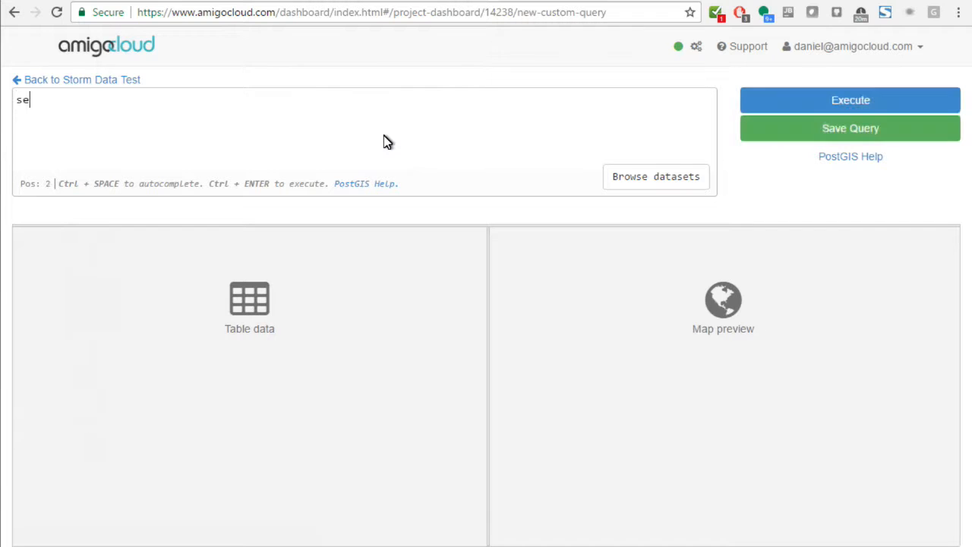
type("lect * from")
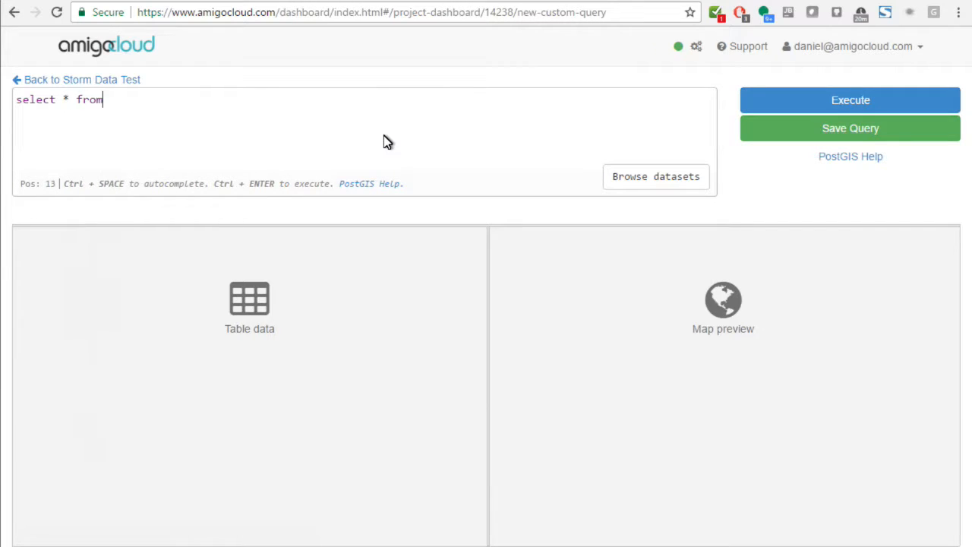
key("Return")
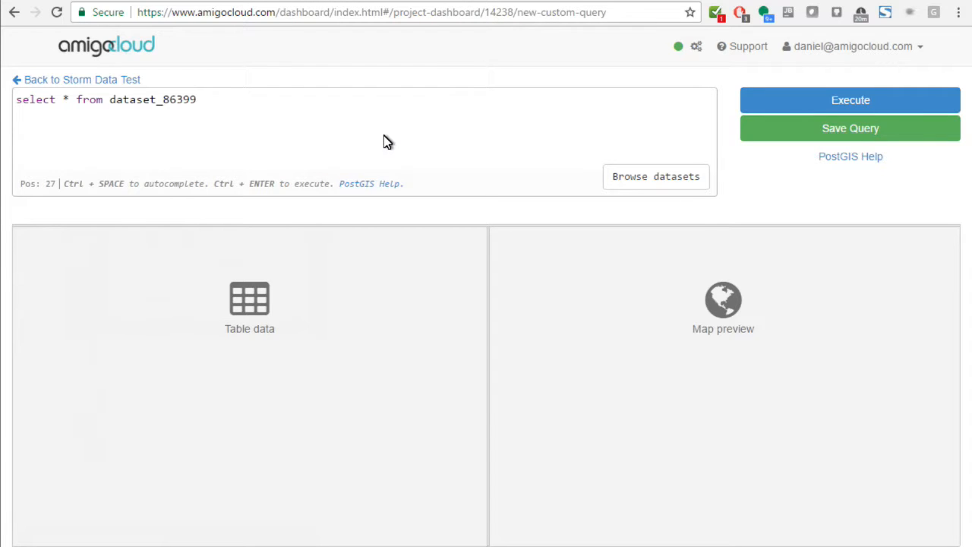
left_click(949, 98)
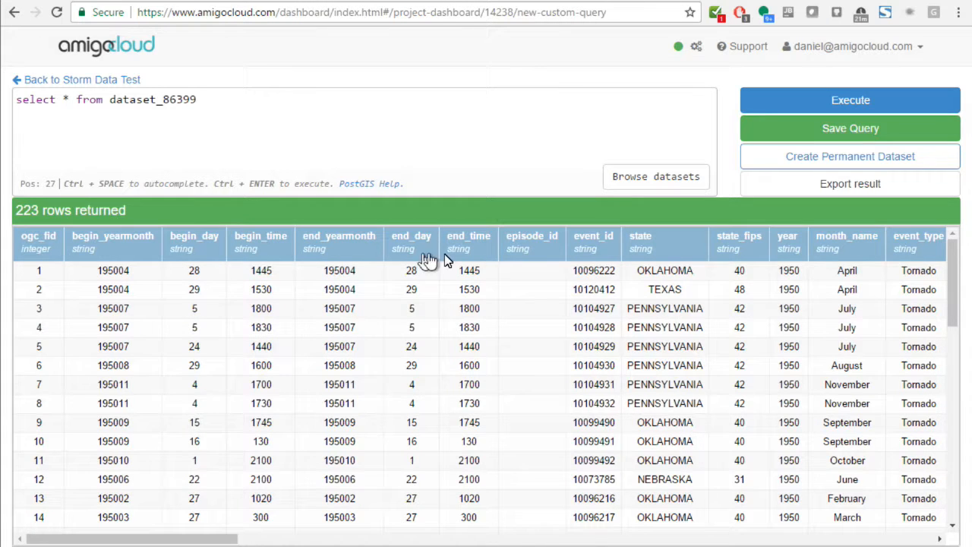
Step: Replace the asterisk in the select statement with "cast( begin_llon as float)"
left_click_drag(221, 540, 853, 545)
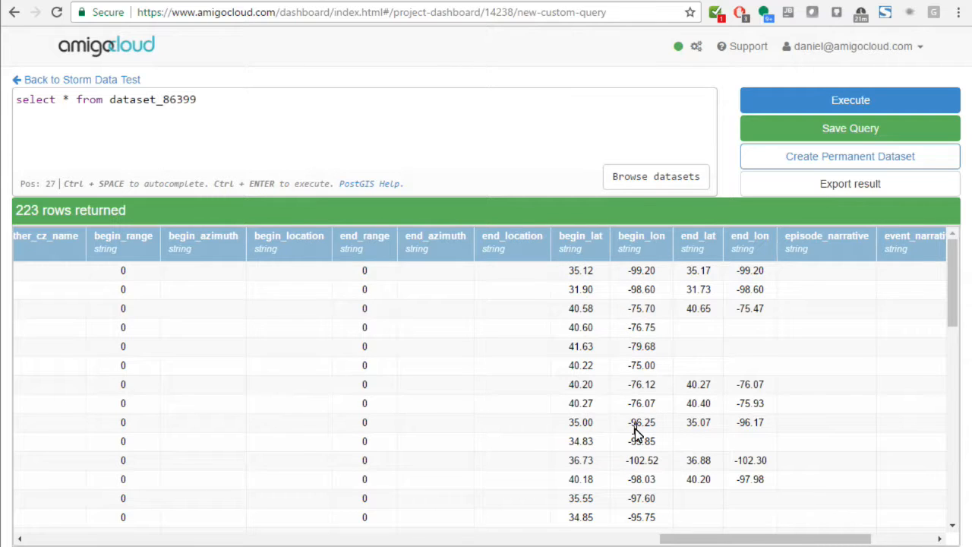
double_click(66, 99)
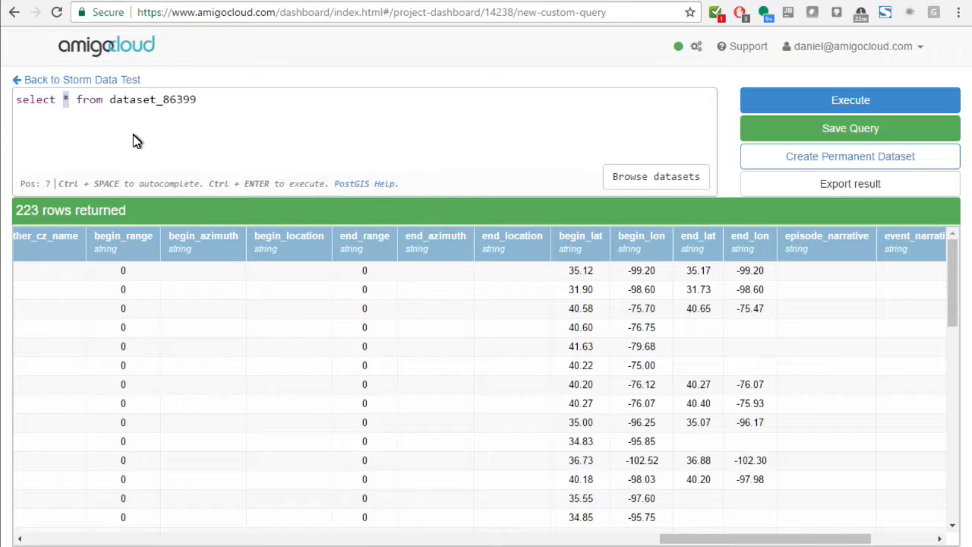
type("cast( ")
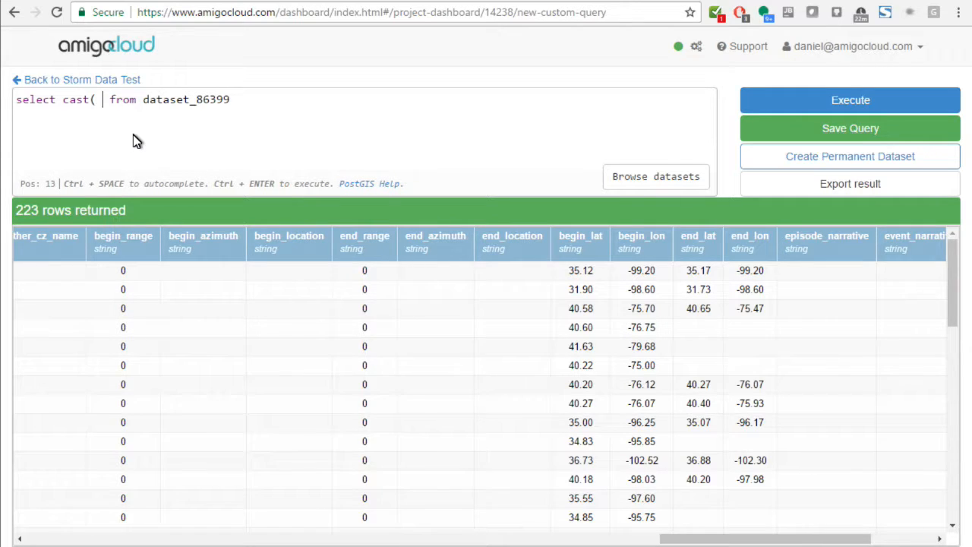
type("begin")
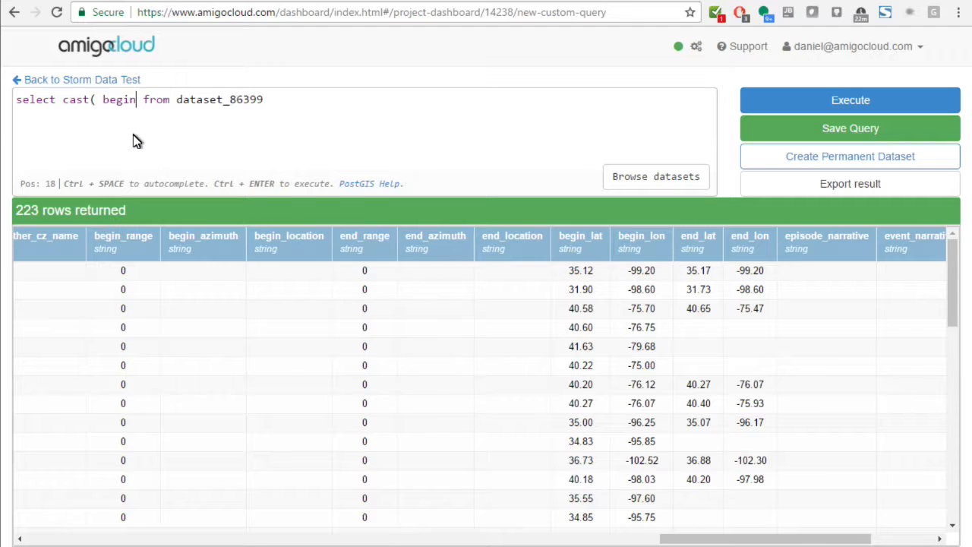
type("_lat")
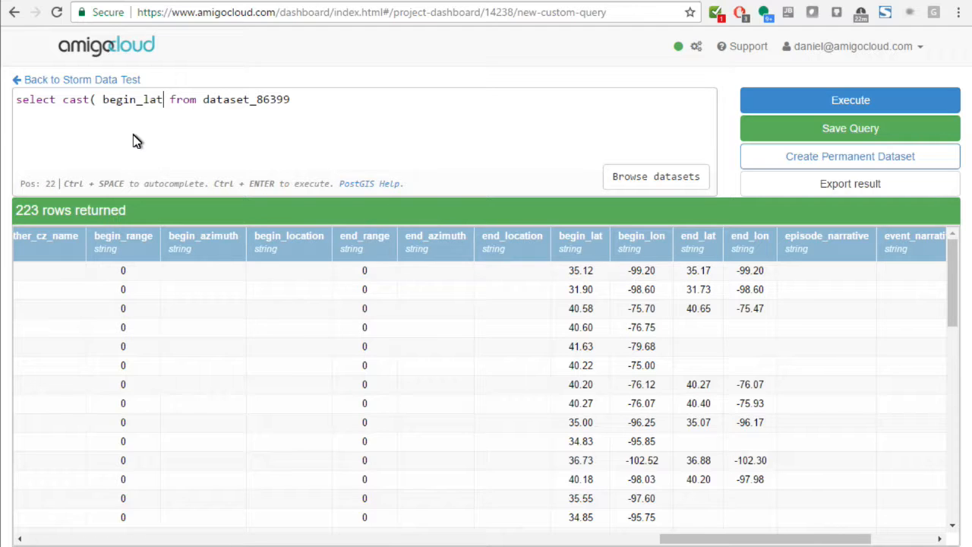
key("BackSpace")
key("BackSpace")
type("l")
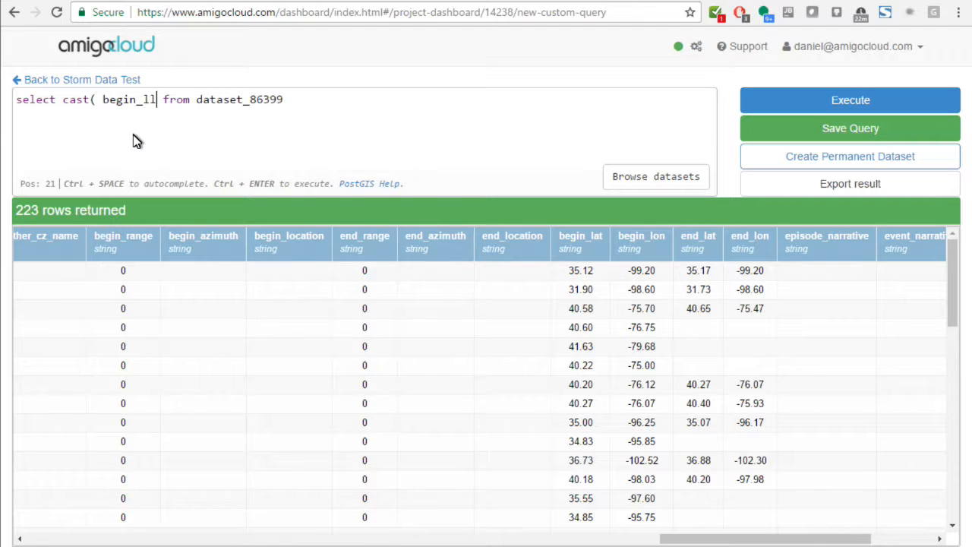
type("on as ")
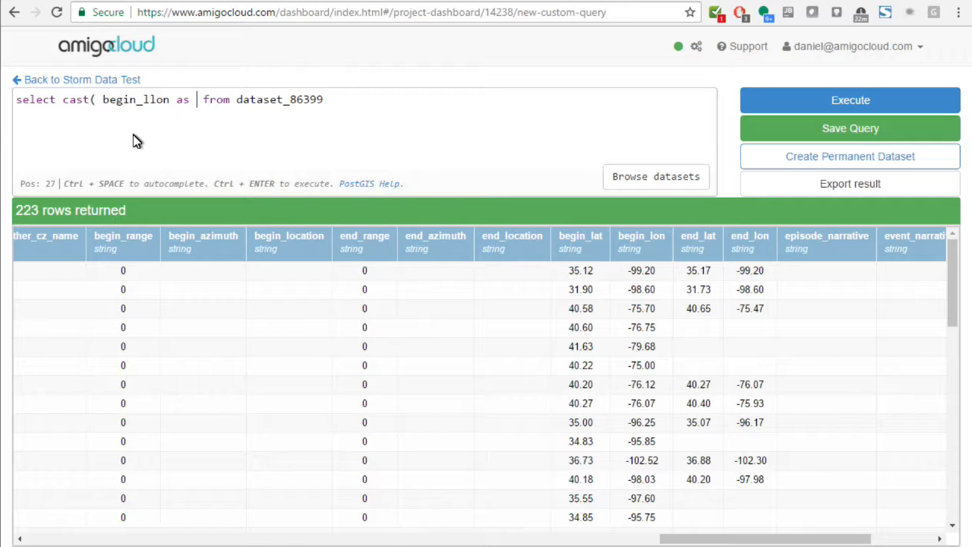
type("float")
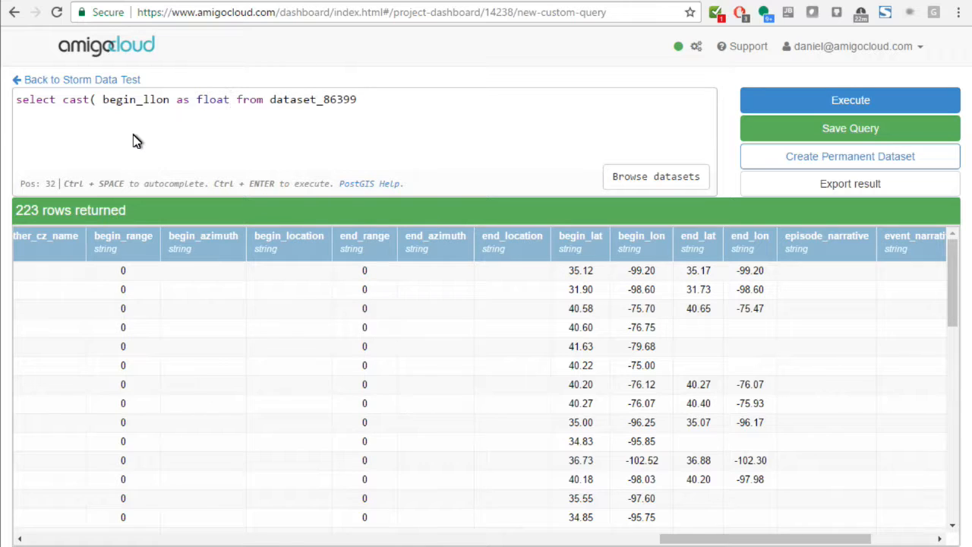
type(")")
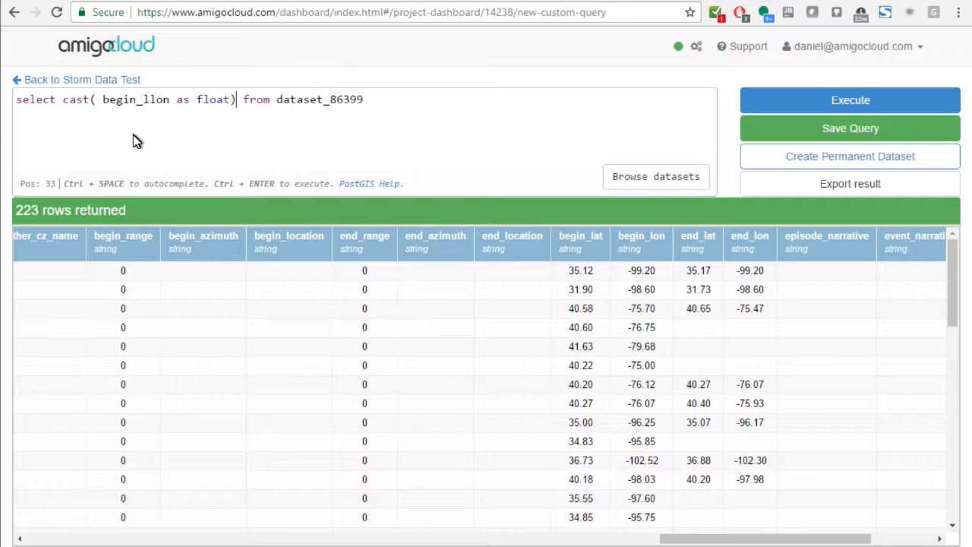
type(", ")
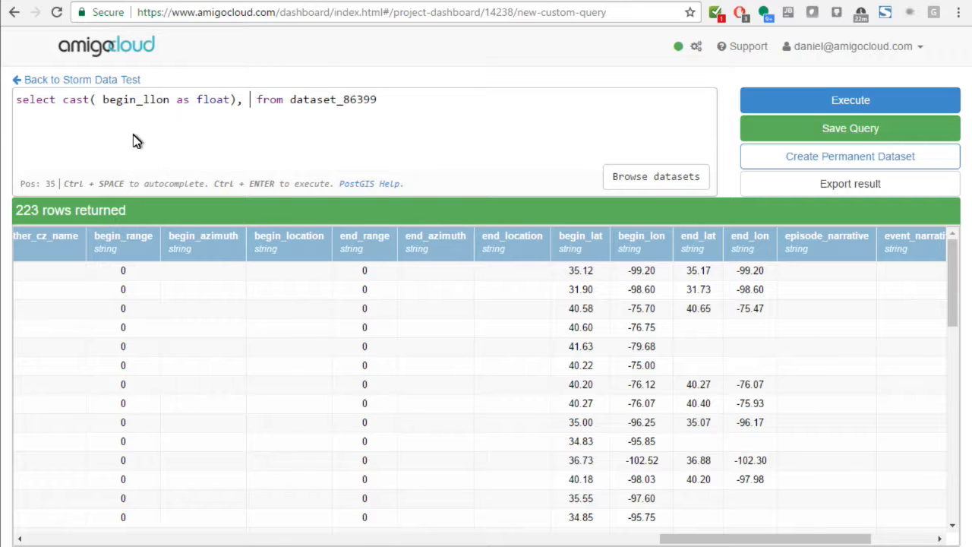
type("ca")
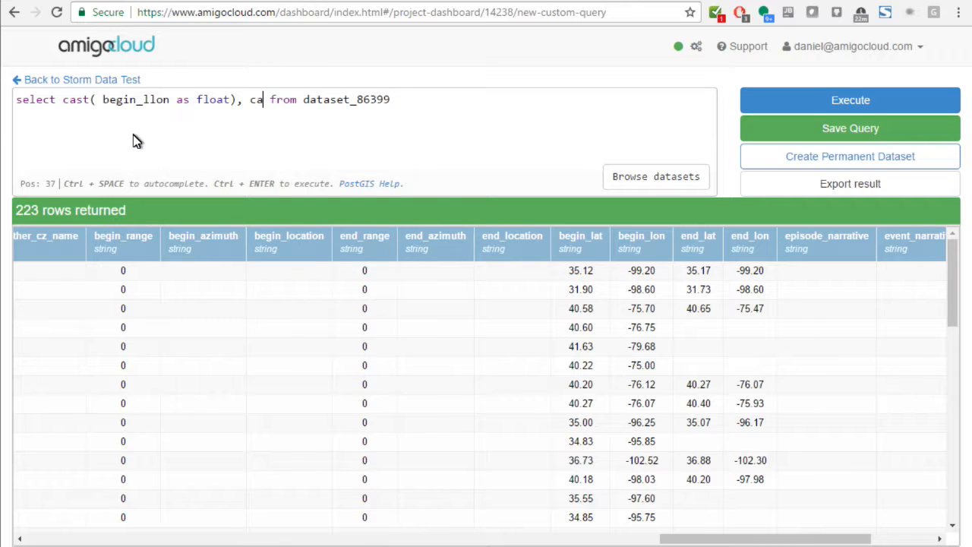
type("st ")
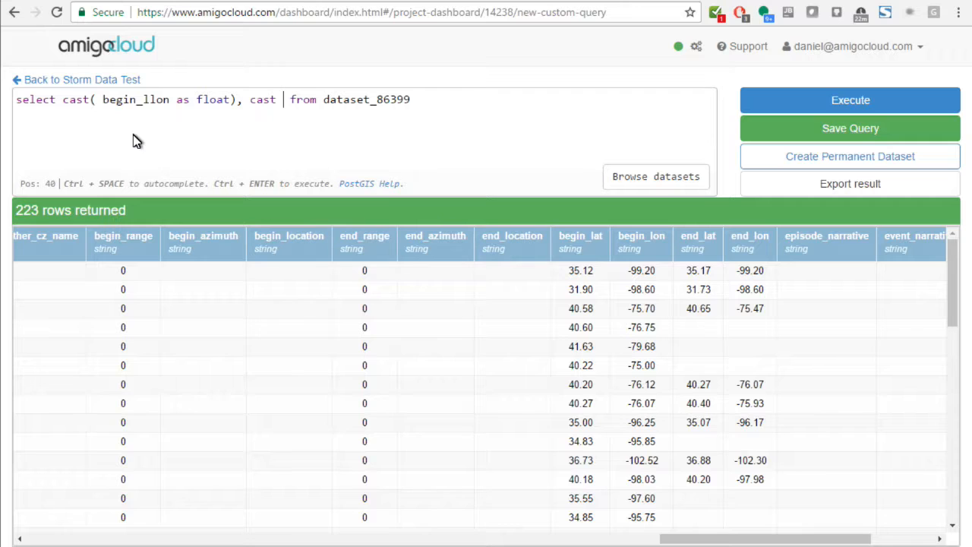
type("( beg")
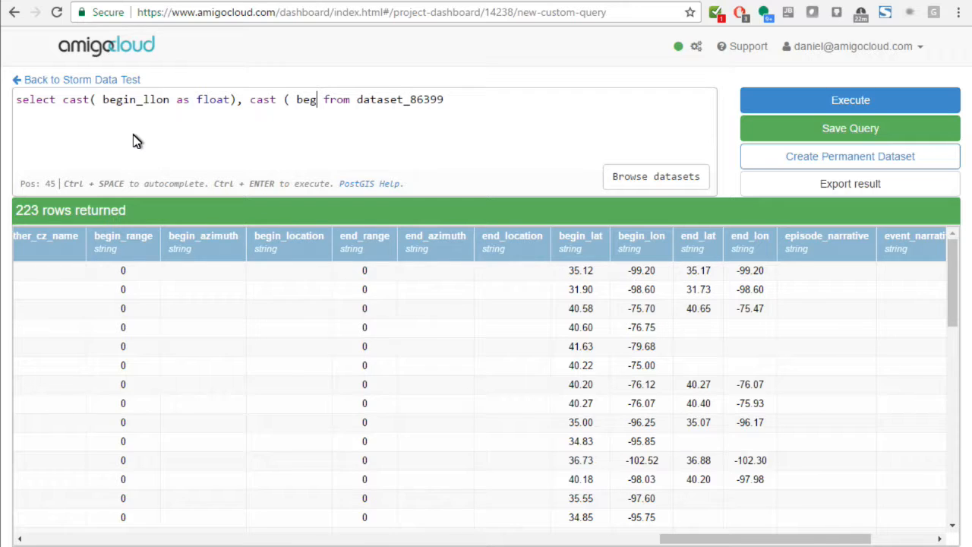
type("in_lat a")
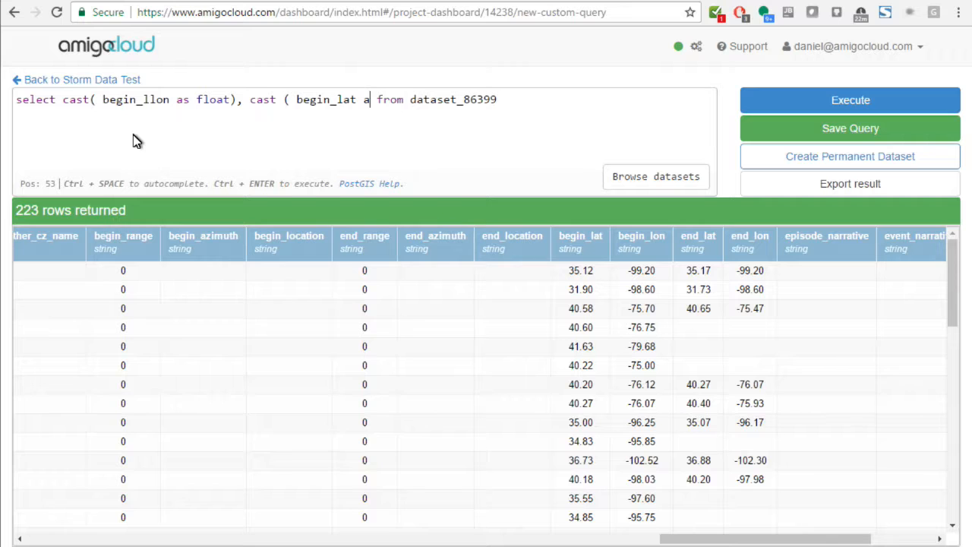
Step: Add a second column "cast ( begin_lat as float)" after the longitude cast in the select statement
type("s float)")
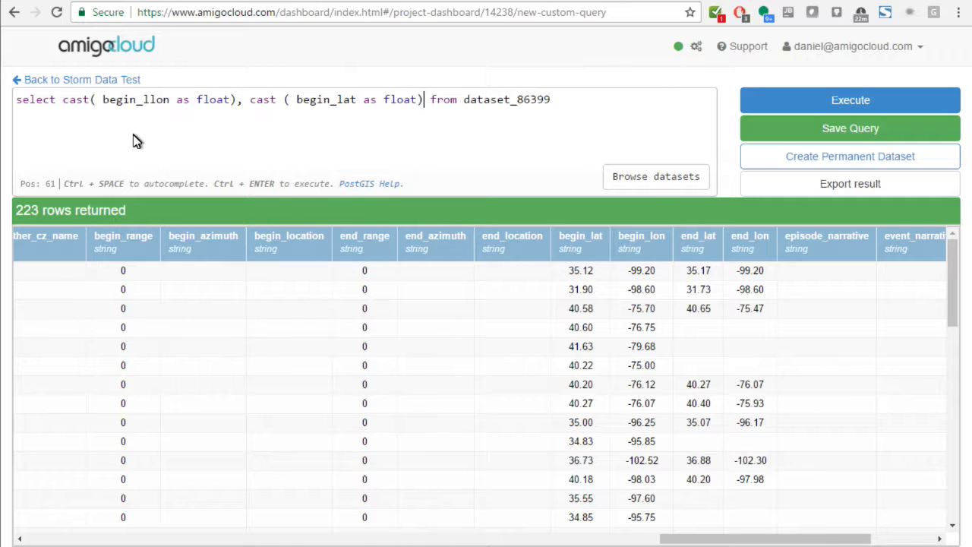
Step: Correct the misspelled longitude column name to begin_lon in the first cast and execute the query
left_click(158, 99)
key("BackSpace")
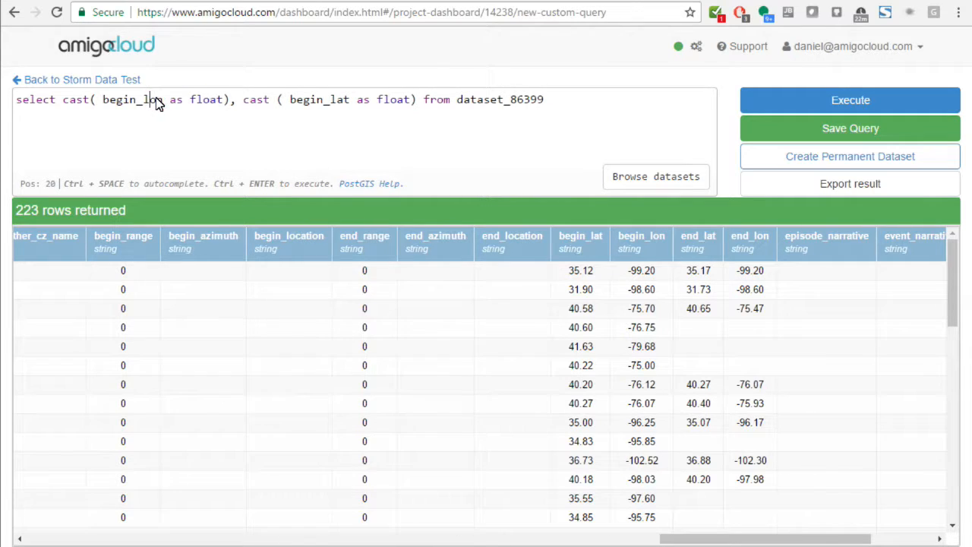
left_click(760, 106)
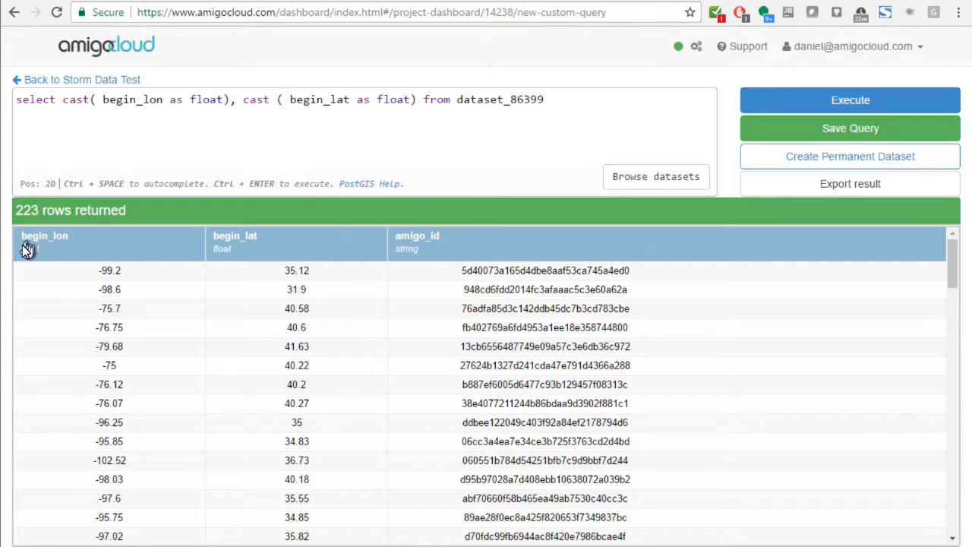
Step: Wrap the two float casts in an ST_MAKEPOINT( ) call, with an additional closing parenthesis for an outer function
left_click(61, 105)
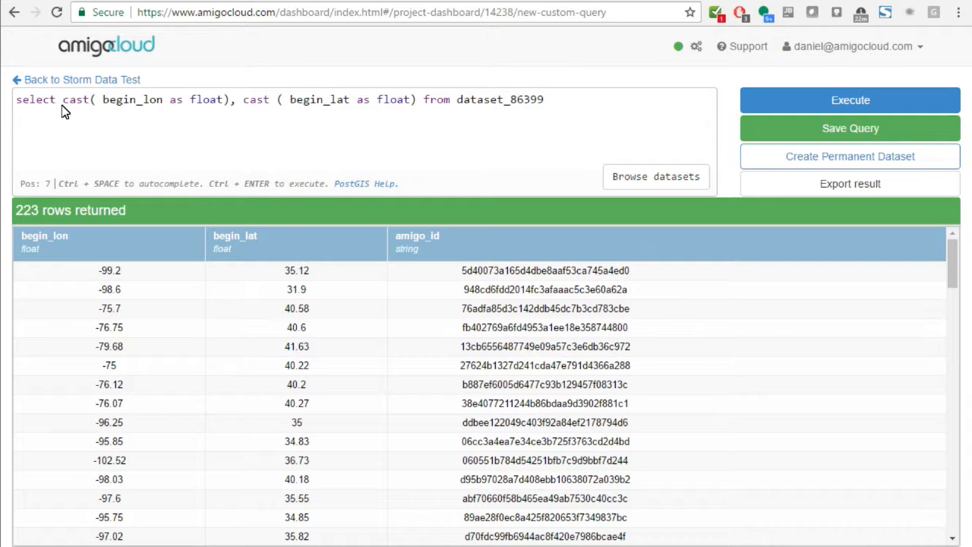
type("ST_m")
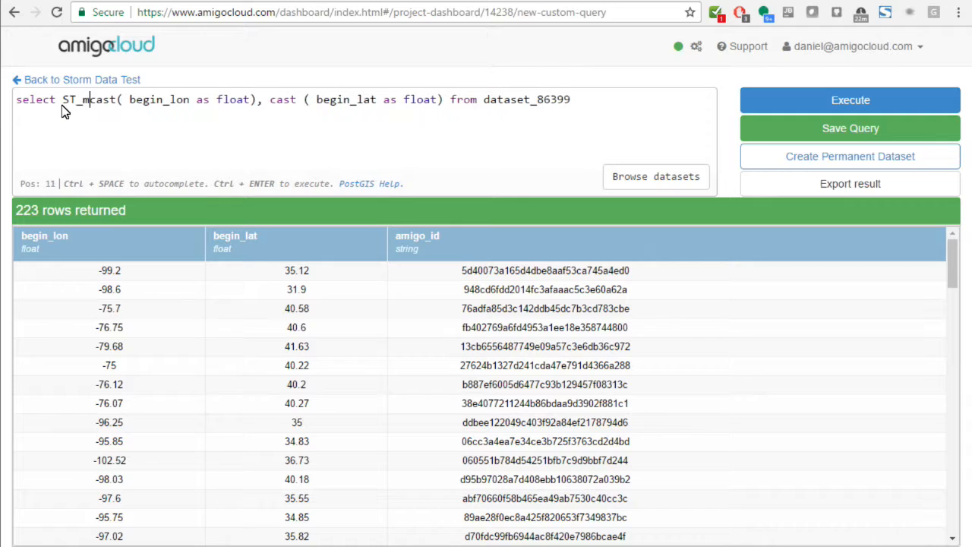
key("BackSpace")
type("MAKEPOINT(")
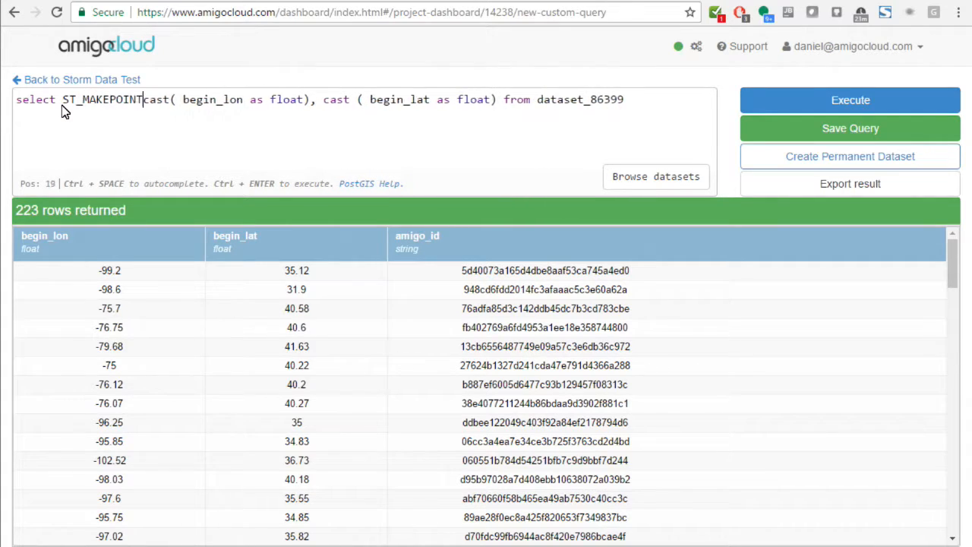
left_click(508, 102)
type("))")
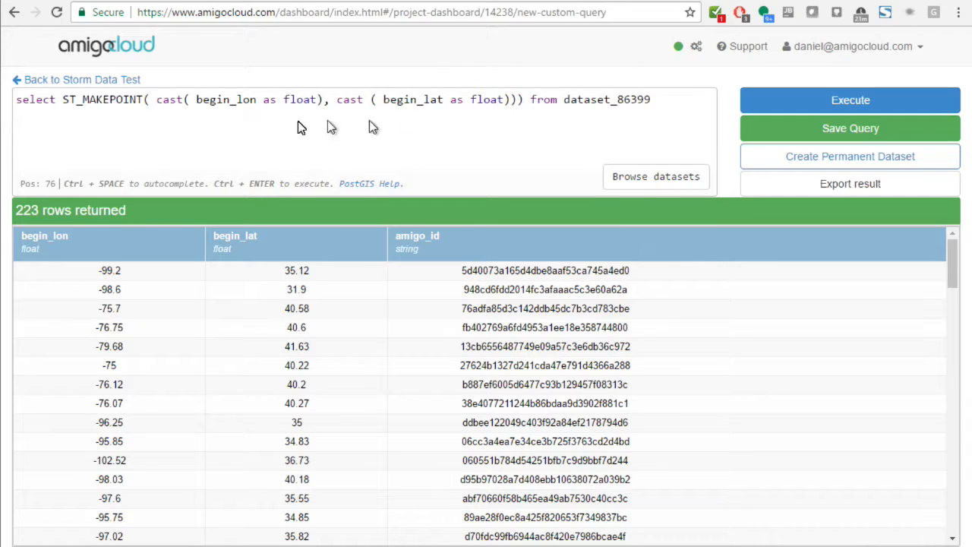
Step: Enclose the ST_MAKEPOINT call in ST_SETSRID( ) with 4326 as the spatial reference ID
left_click(65, 103)
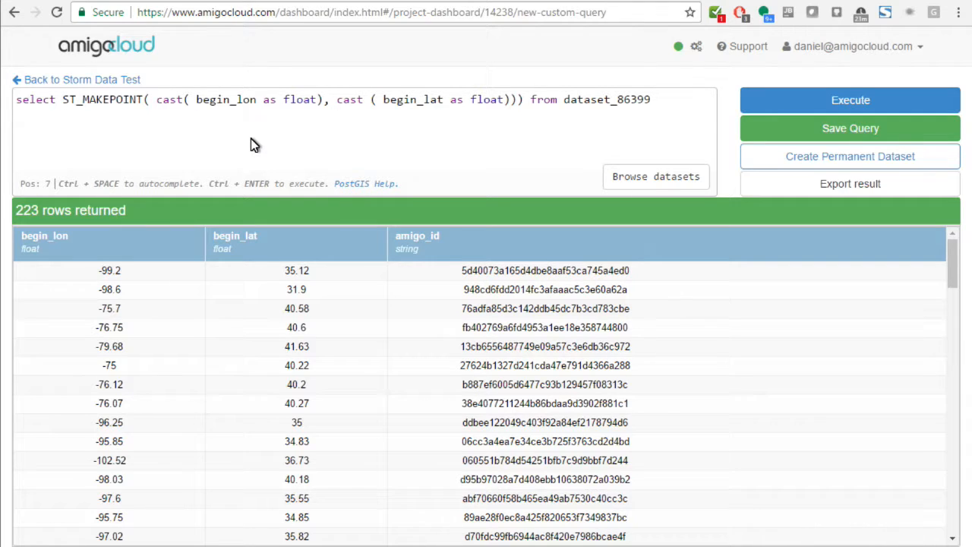
type("ST_SET")
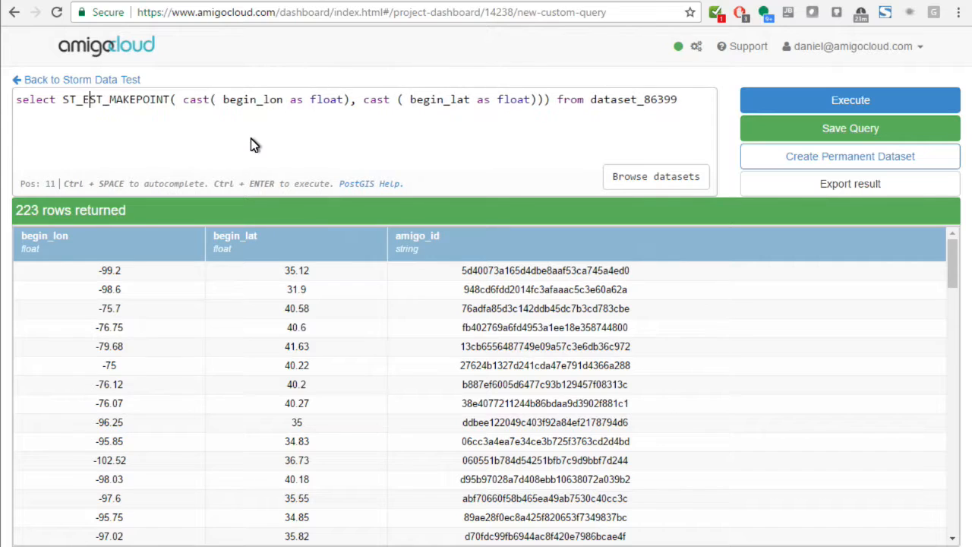
type("ID( ")
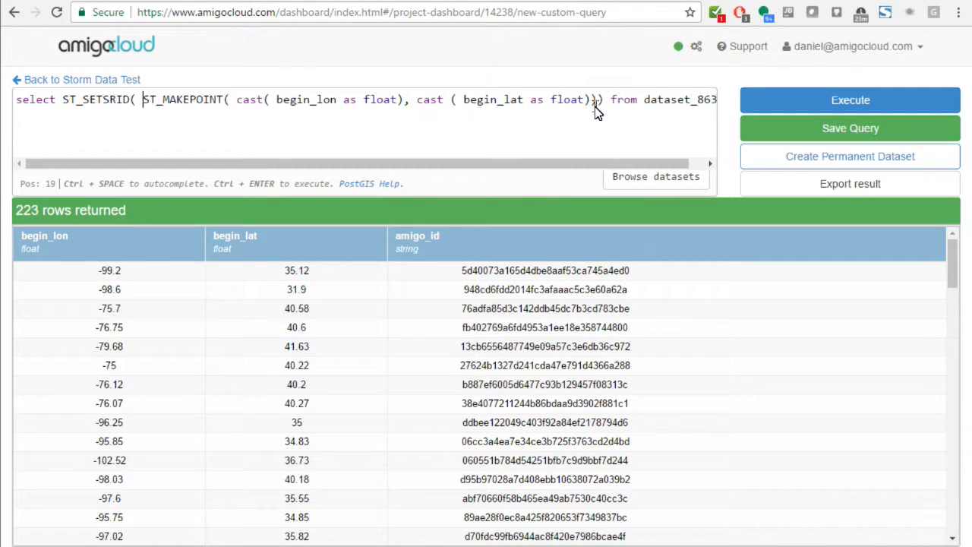
type(", ")
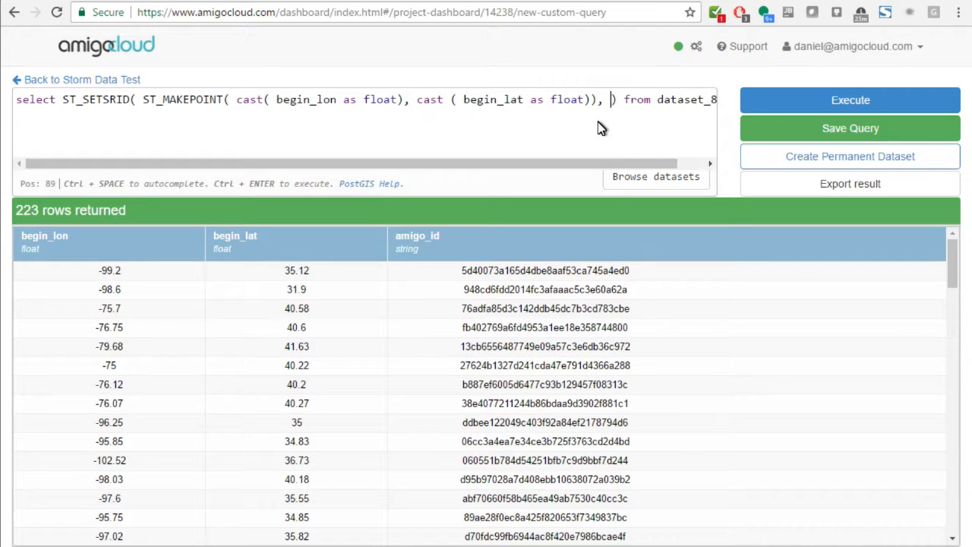
type("4326")
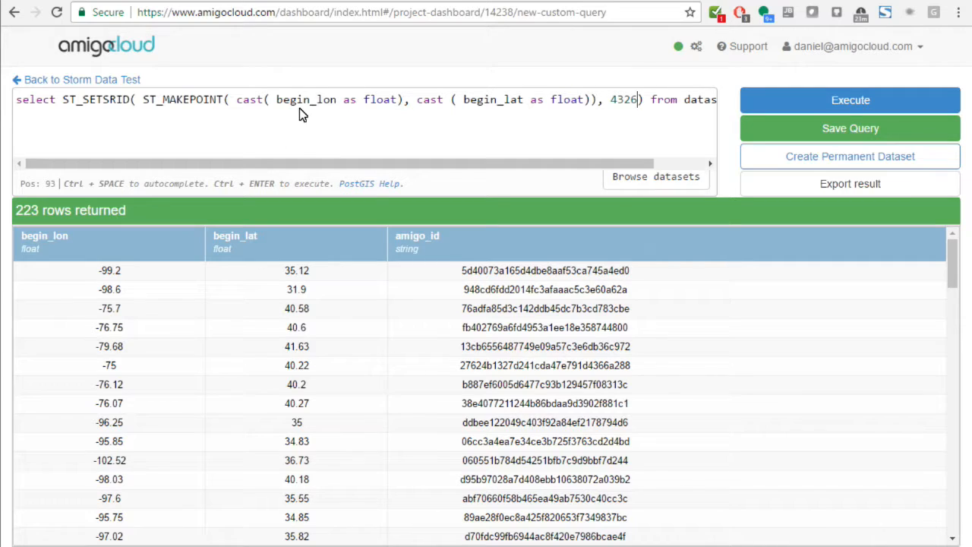
Step: Review the ST_MAKEPOINT and ST_SETSRID calls and the 4326 argument, and execute the query
left_click_drag(145, 100, 232, 100)
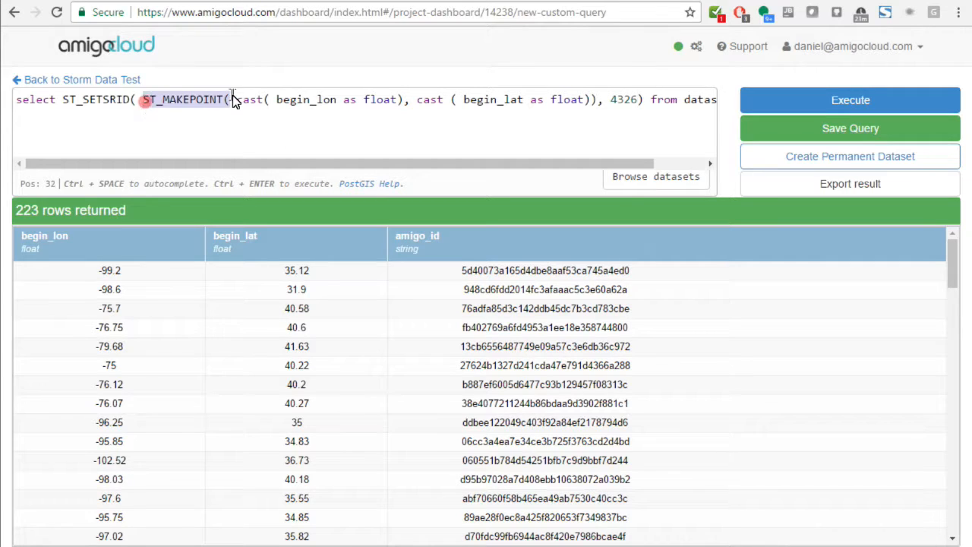
left_click(65, 101)
double_click(66, 102)
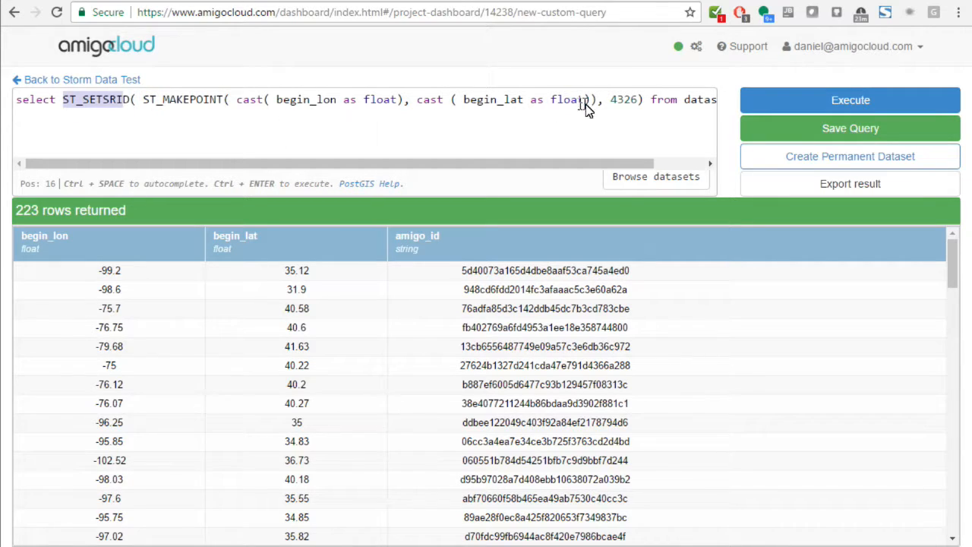
double_click(624, 101)
key("End")
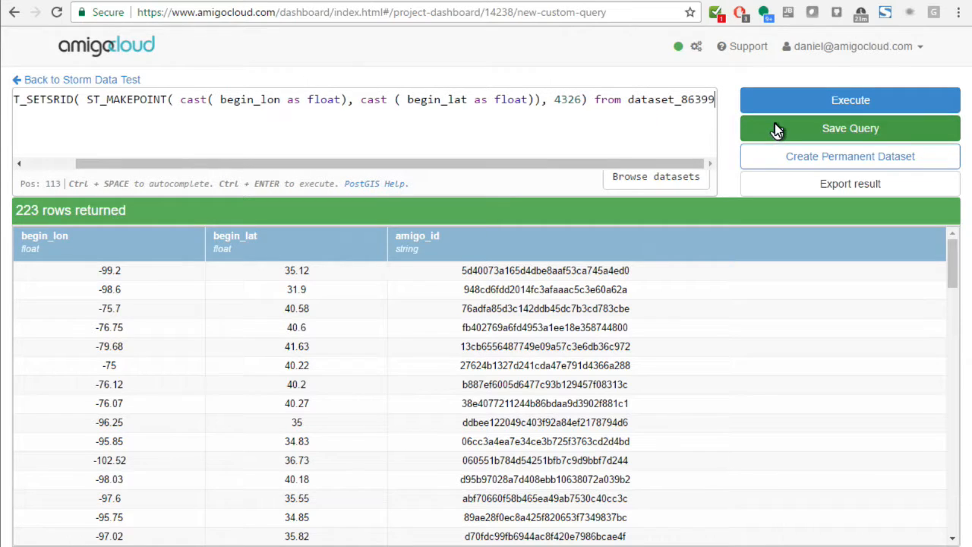
left_click(839, 110)
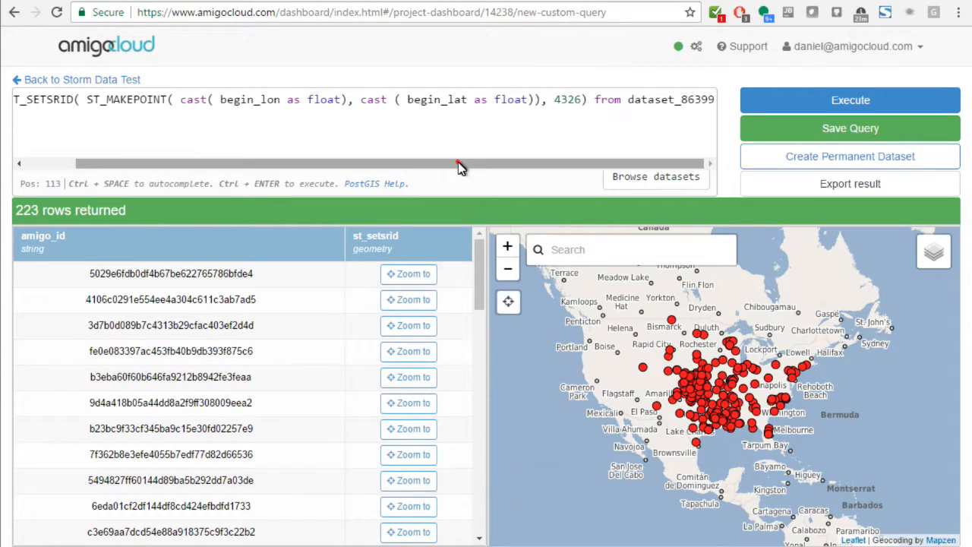
Step: Insert "*, " before ST_SETSRID so the query selects all dataset columns along with the point geometry
left_click_drag(460, 168, 360, 163)
left_click(60, 100)
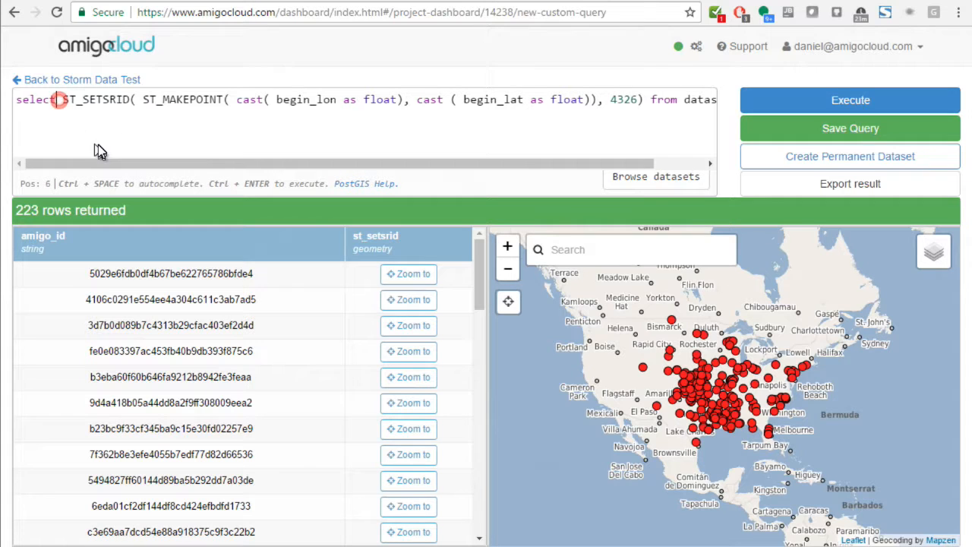
left_click_drag(510, 161, 583, 168)
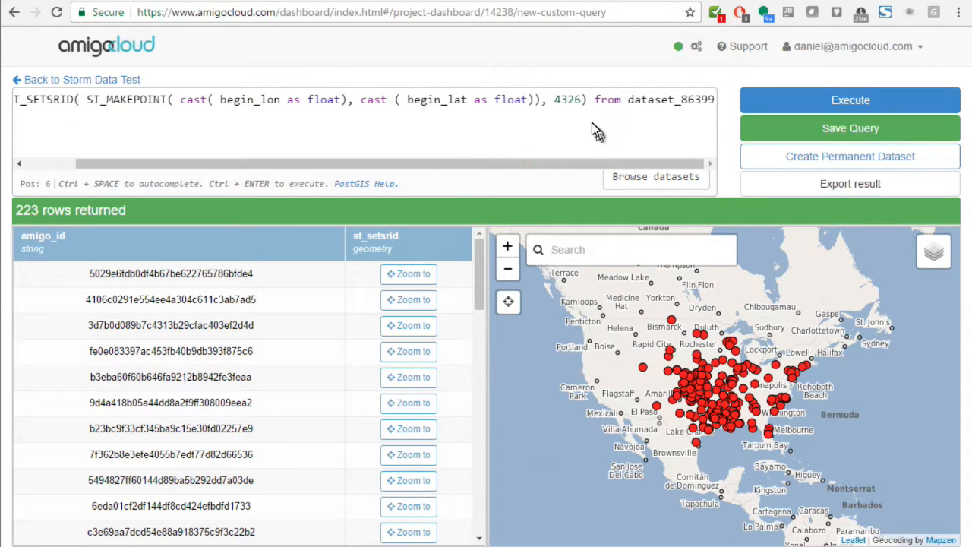
mouse_move(494, 164)
left_mouse_down()
mouse_move(220, 144)
mouse_move(67, 110)
left_mouse_up()
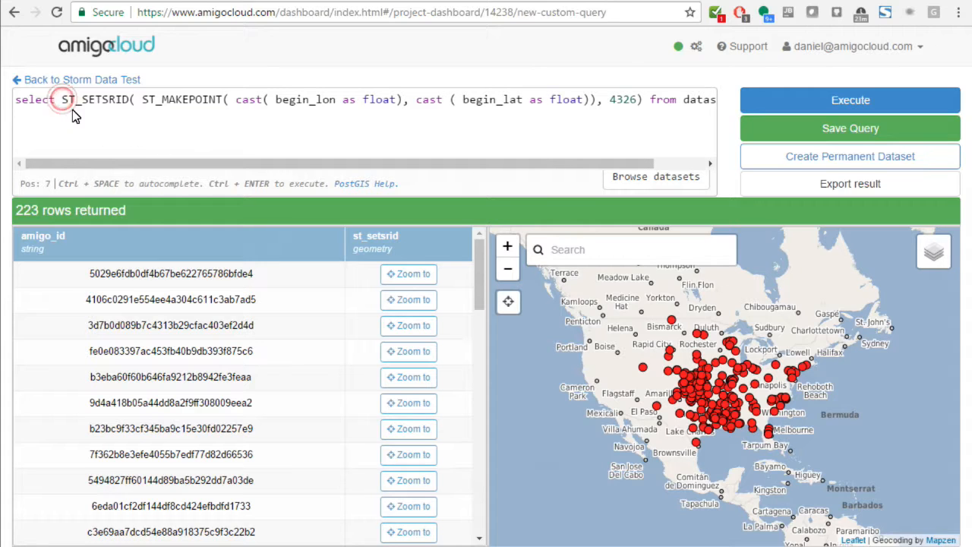
type("*,")
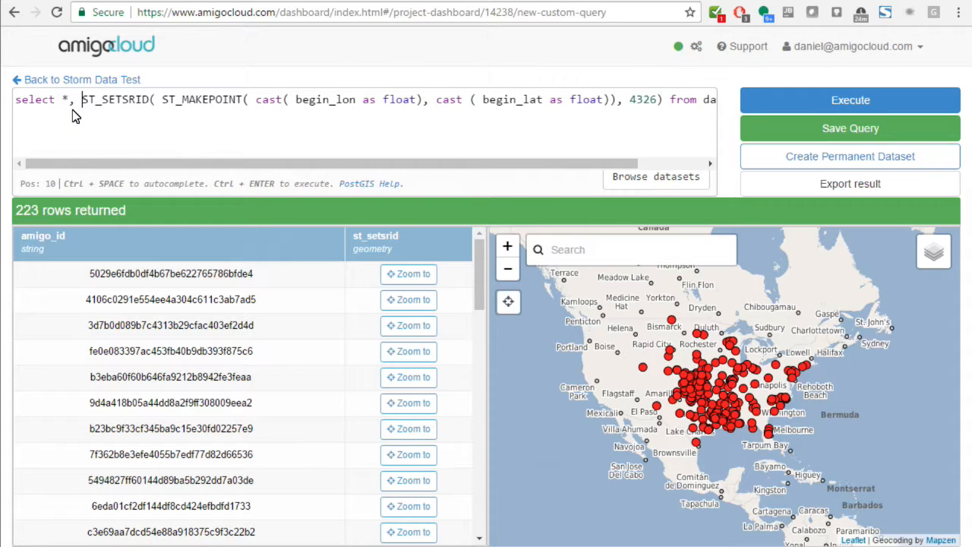
Step: Alias the ST_SETSRID expression "as wkb_geometry", execute the query and check the last columns of the result
left_click_drag(97, 164, 228, 162)
left_click(585, 109)
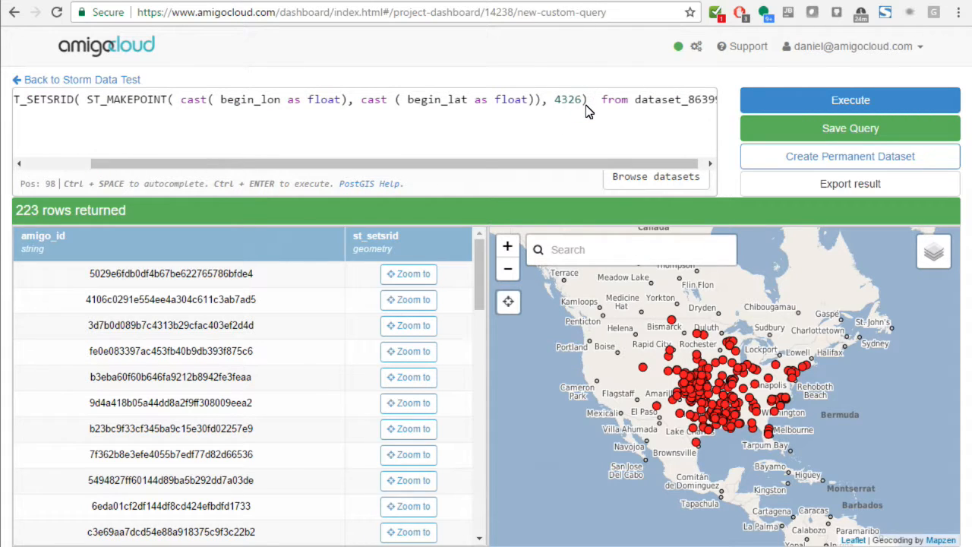
type("as")
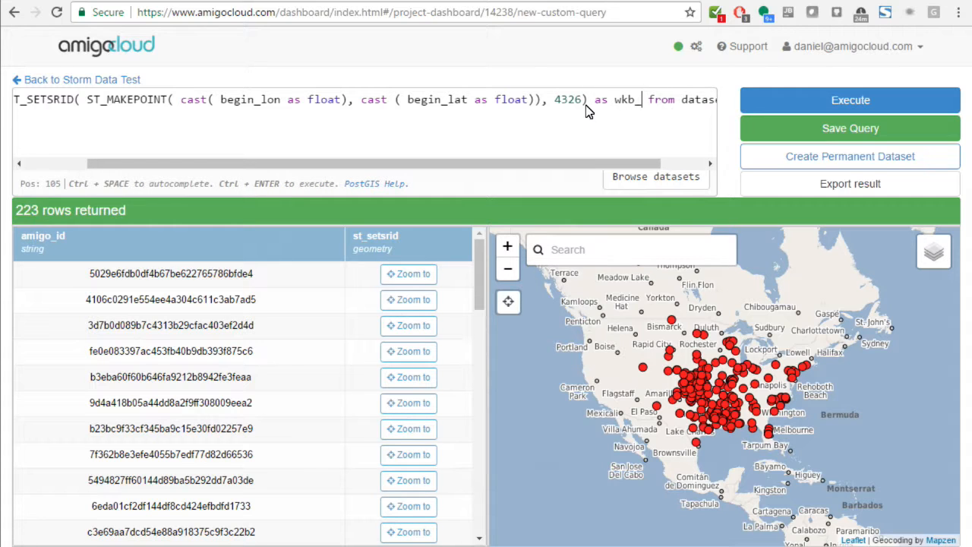
type(" wkb_geometry")
left_click_drag(611, 164, 681, 164)
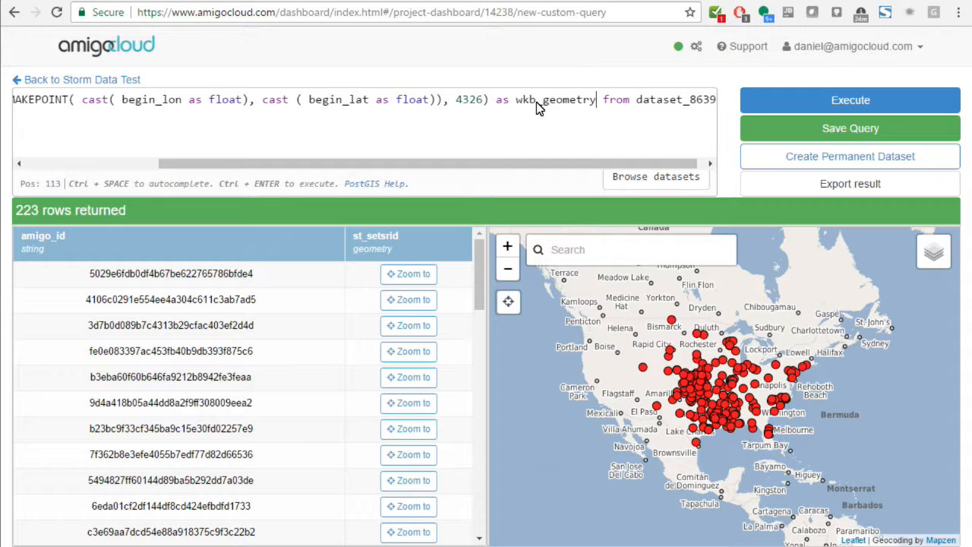
left_click(807, 97)
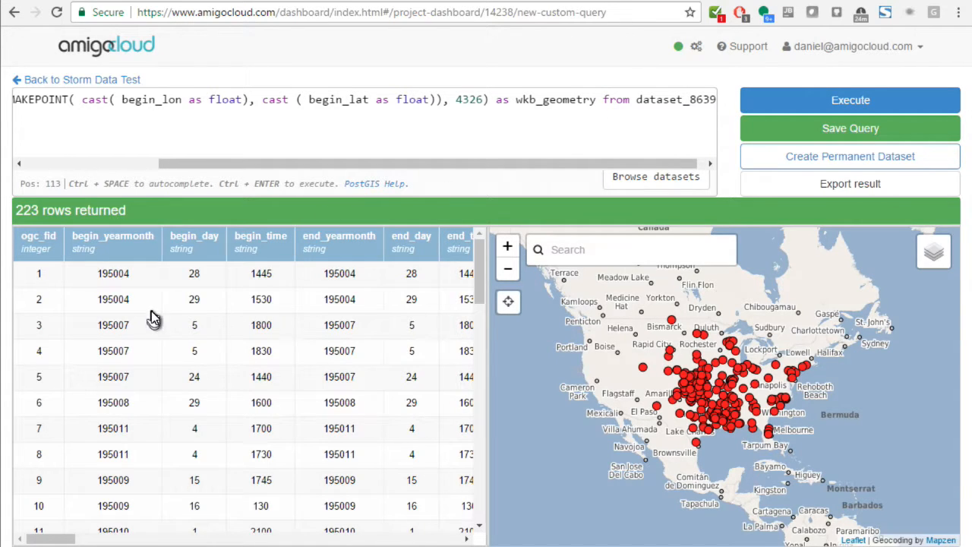
left_click_drag(61, 540, 450, 539)
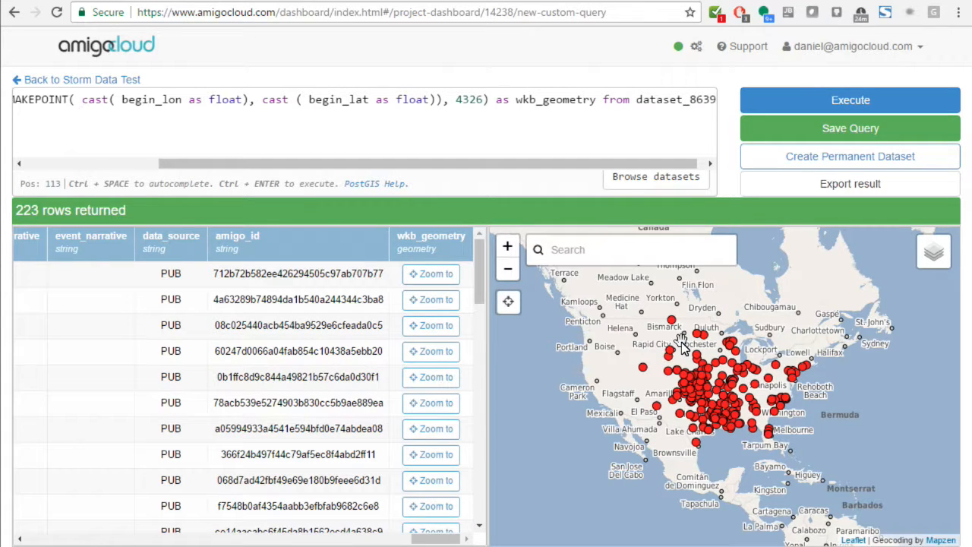
Step: Save the query under the name "Convert lat and lon to geometry"
left_click(856, 136)
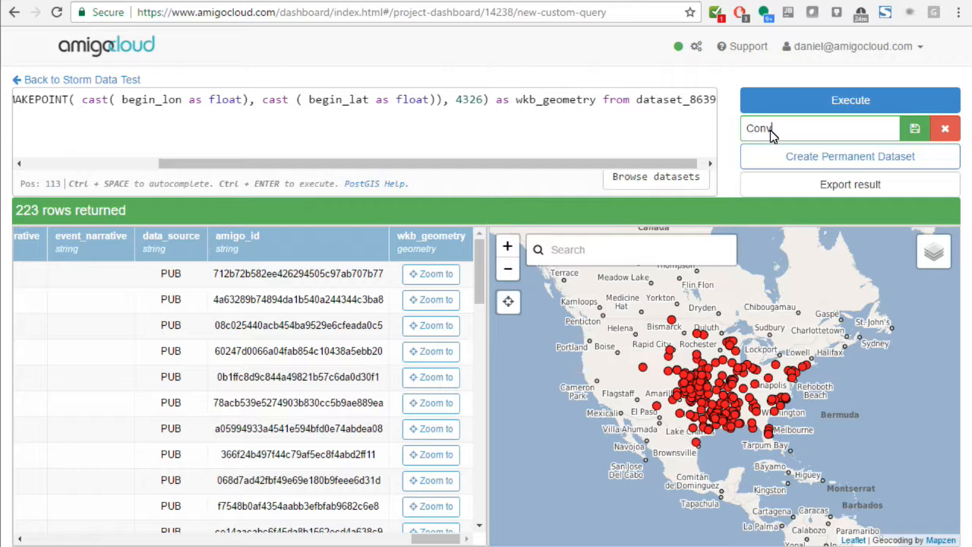
type("Convert lat and lon to geometry")
left_click(915, 129)
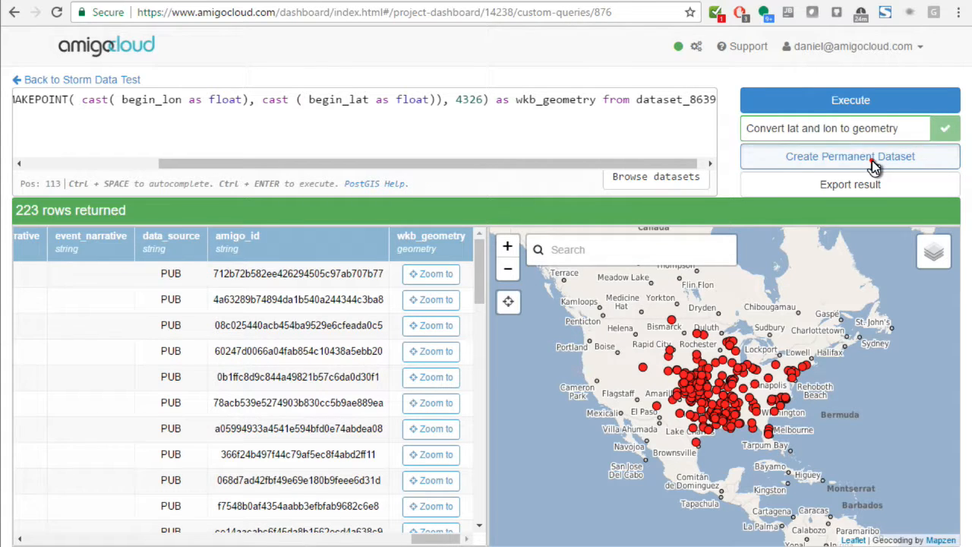
Step: Create a permanent dataset named "Storm Data 2" from the query result and return to the Storm Data Test project's datasets
left_click(872, 160)
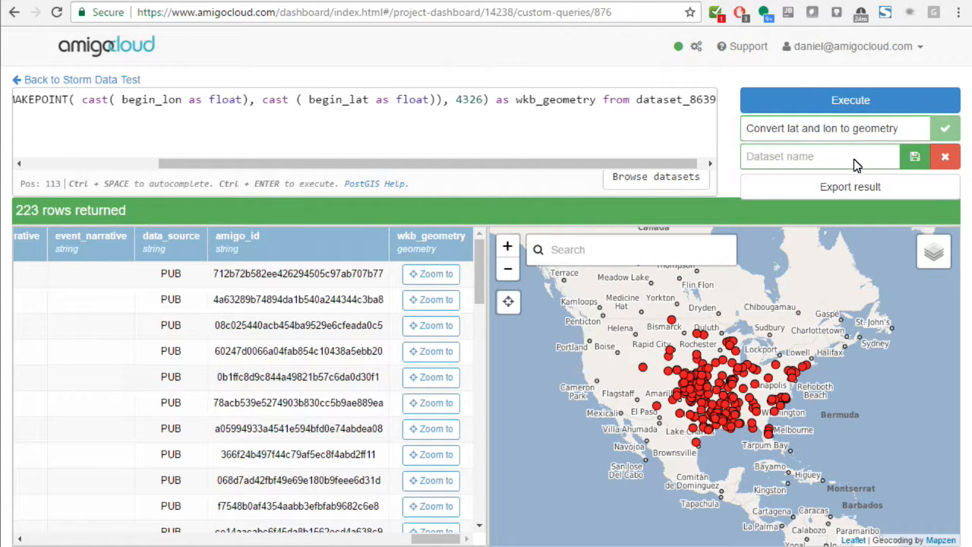
type("Storm Data 2")
left_click(913, 159)
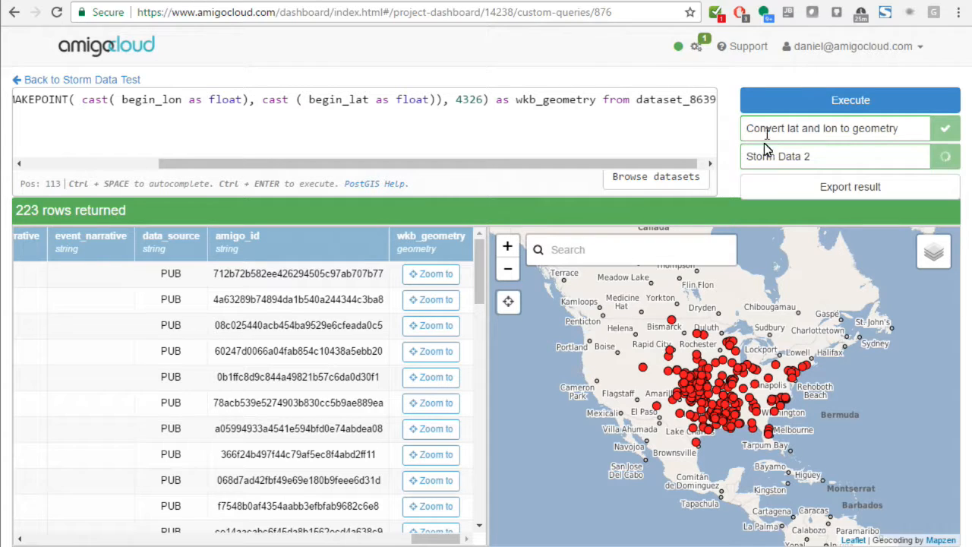
left_click(88, 83)
left_click(95, 135)
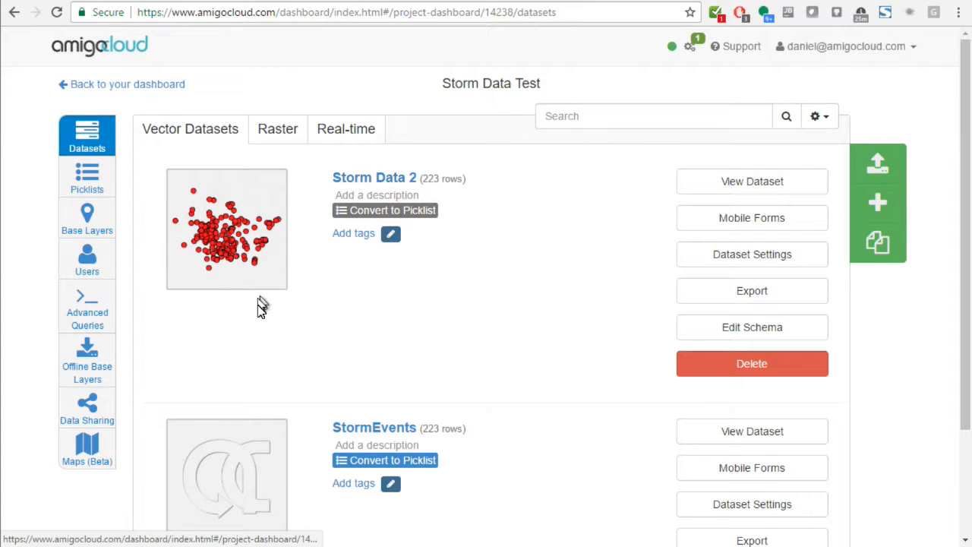
Step: Create a new map named "Storm Map" in the Storm Data Test project
left_click(82, 461)
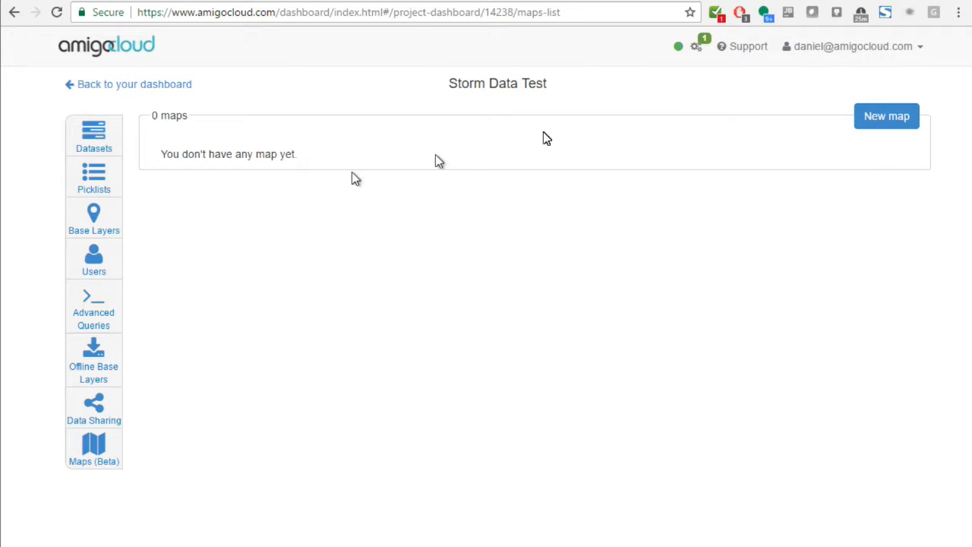
left_click(879, 119)
left_click(334, 146)
left_click_drag(390, 142, 211, 148)
type("Storm Map")
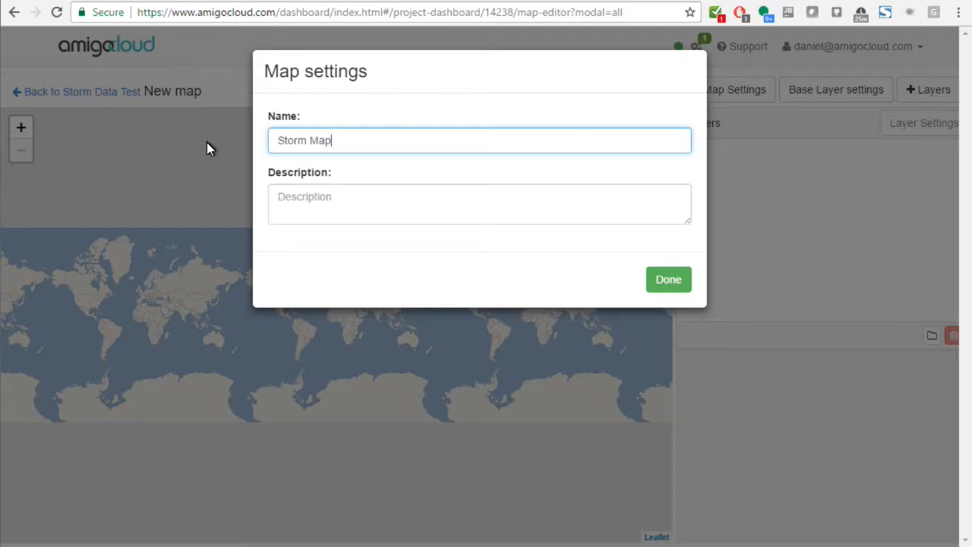
left_click(671, 282)
Step: Save AmigoSatellite as the map's default base layer and add the Storm Data 2 dataset as a layer
left_click(301, 325)
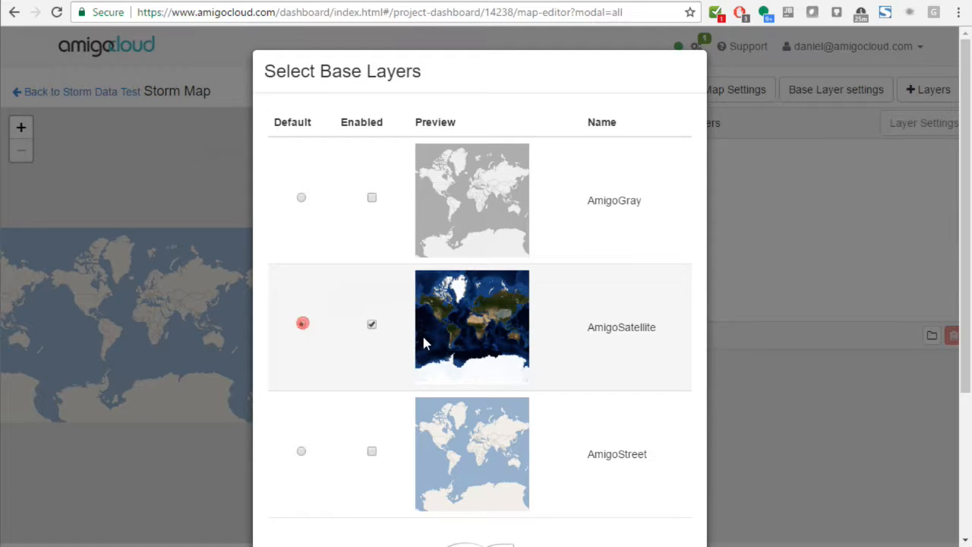
scroll(653, 327, "down", 3)
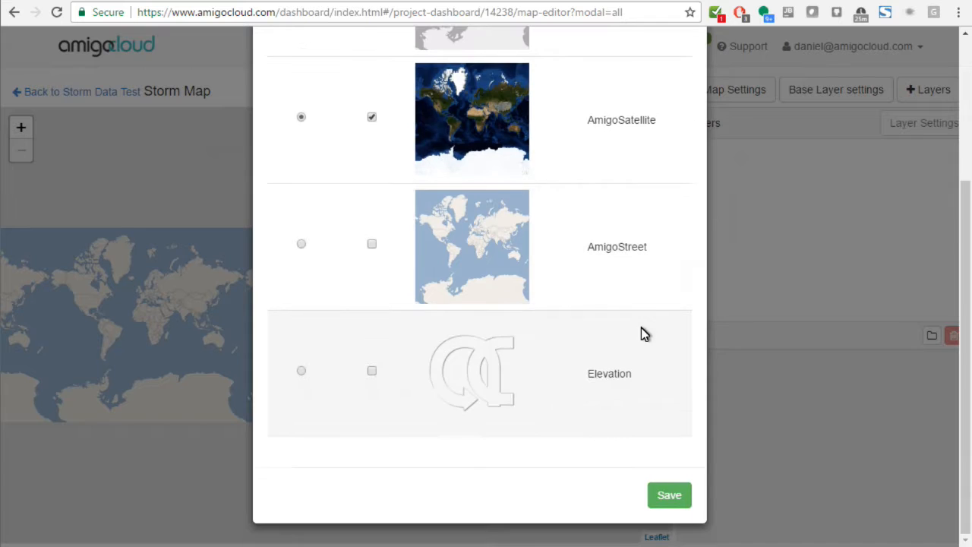
left_click(662, 492)
left_click(182, 188)
left_click(830, 300)
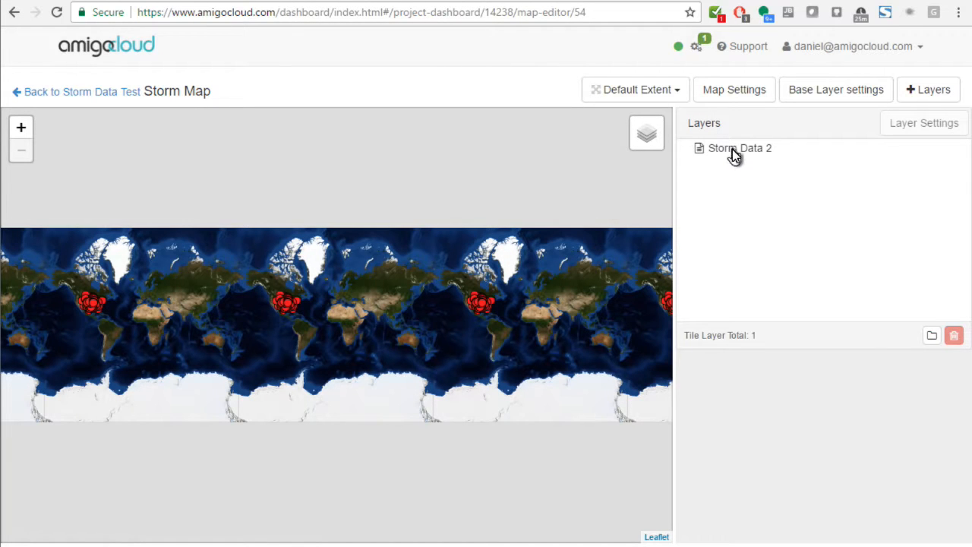
Step: Frame the storm points across the United States and set the map's default extent to the current position
scroll(285, 311, "up", 5)
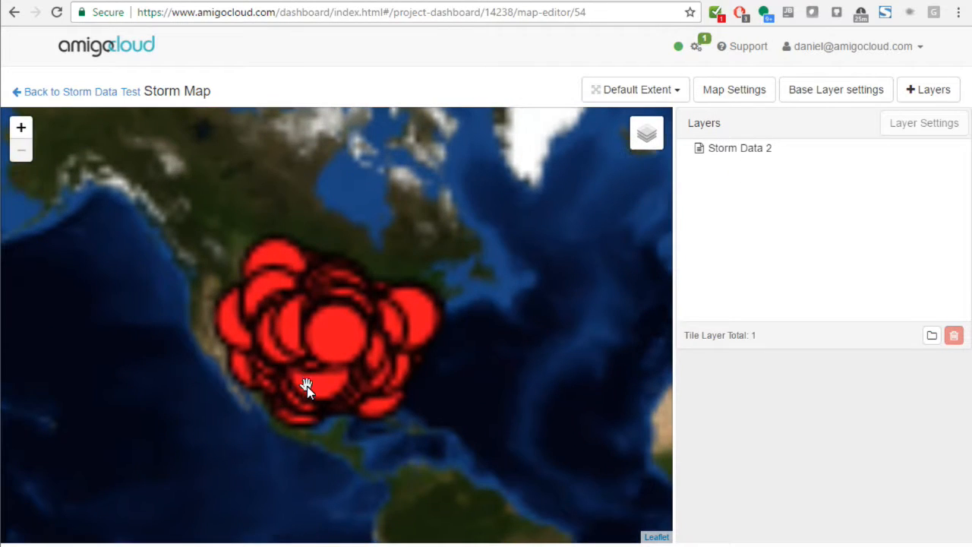
scroll(261, 406, "down", 5)
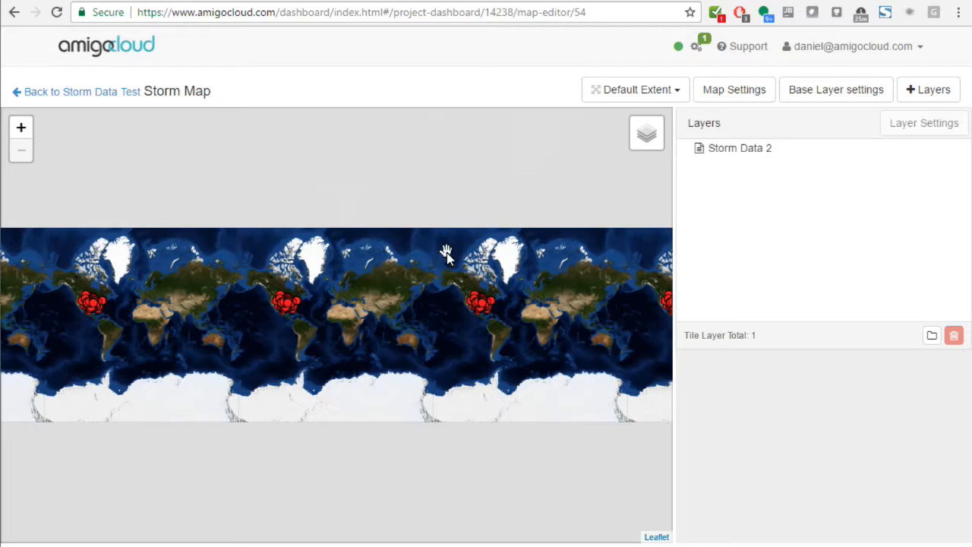
scroll(294, 326, "up", 5)
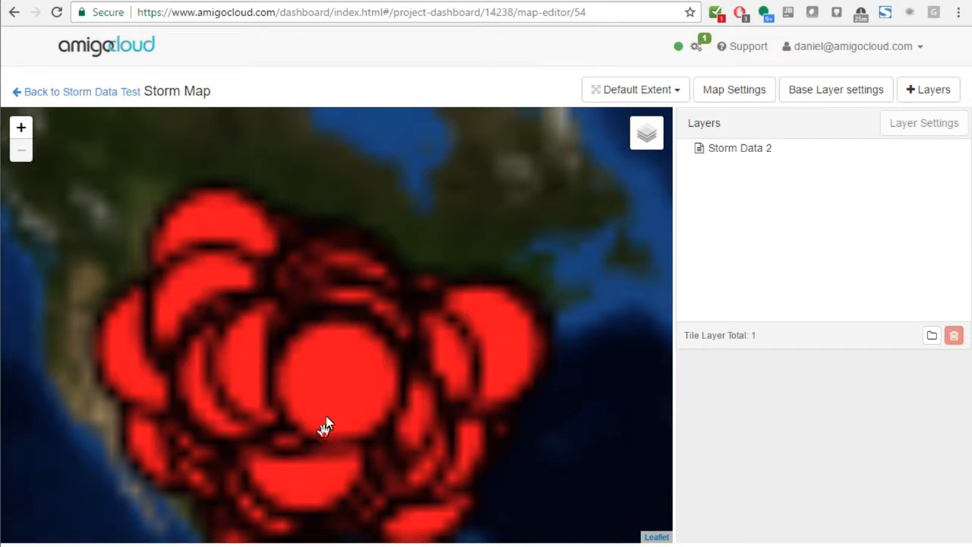
left_click_drag(325, 317, 366, 341)
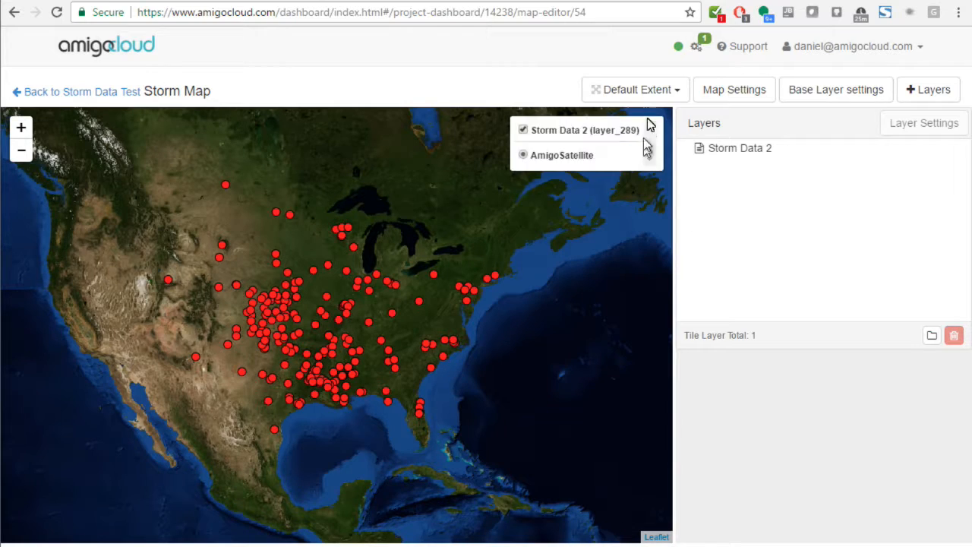
left_click(658, 91)
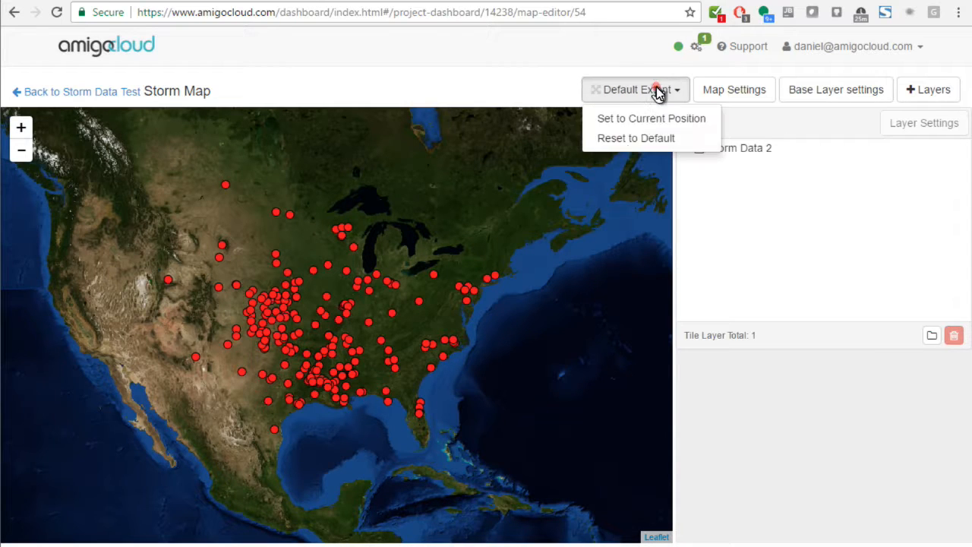
left_click(627, 120)
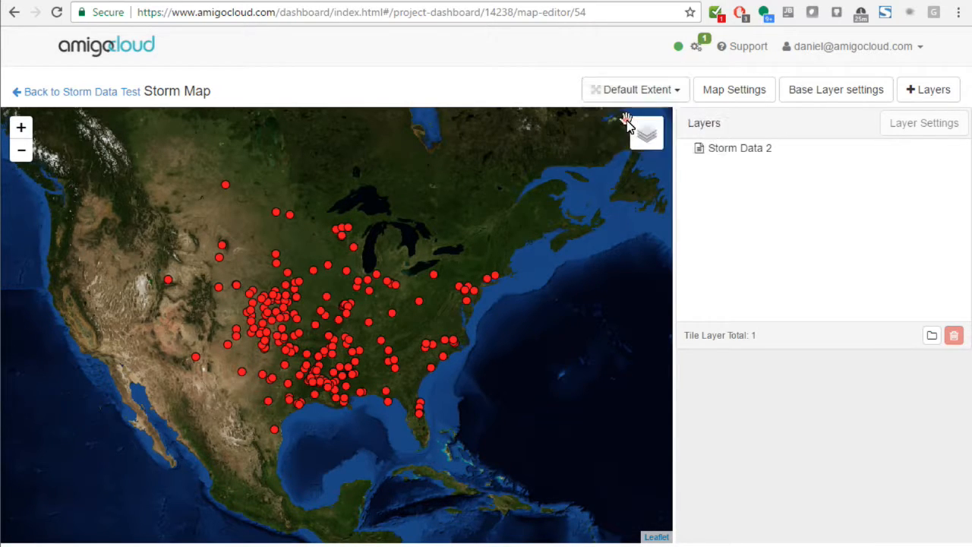
Step: Open the settings of the Storm Data 2 layer and rename the layer "Storm Data"
left_click(755, 154)
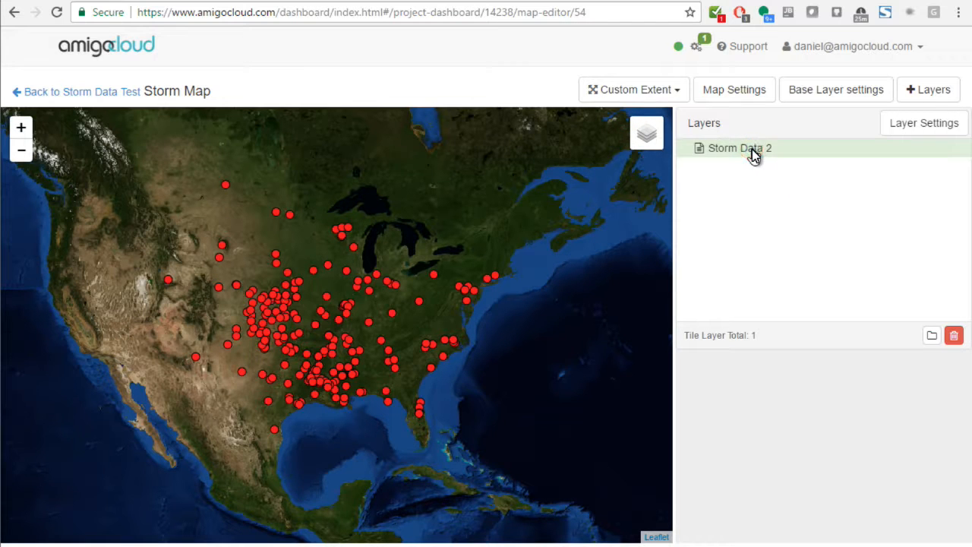
left_click(896, 129)
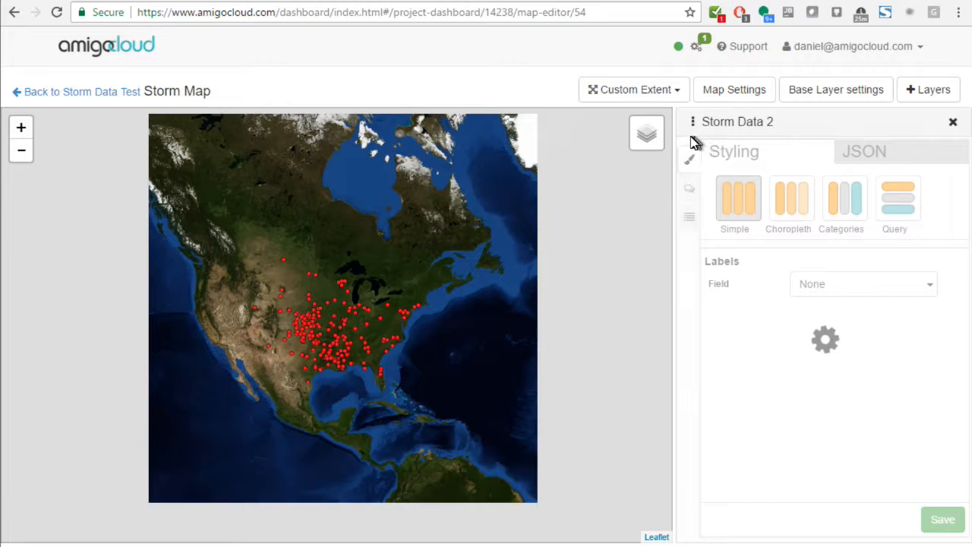
left_click(697, 127)
left_click(695, 124)
left_click(696, 126)
left_click(695, 123)
left_click(715, 146)
left_click(768, 123)
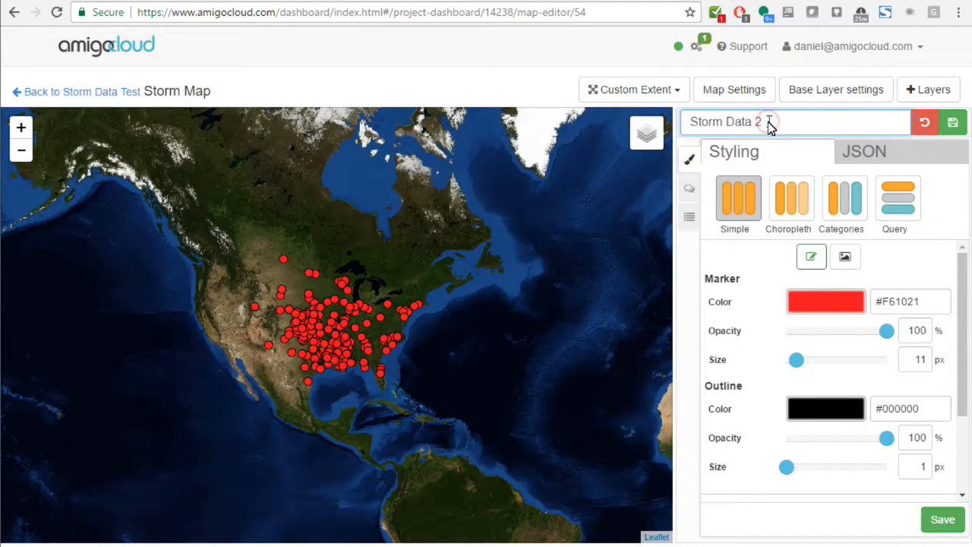
left_click(954, 124)
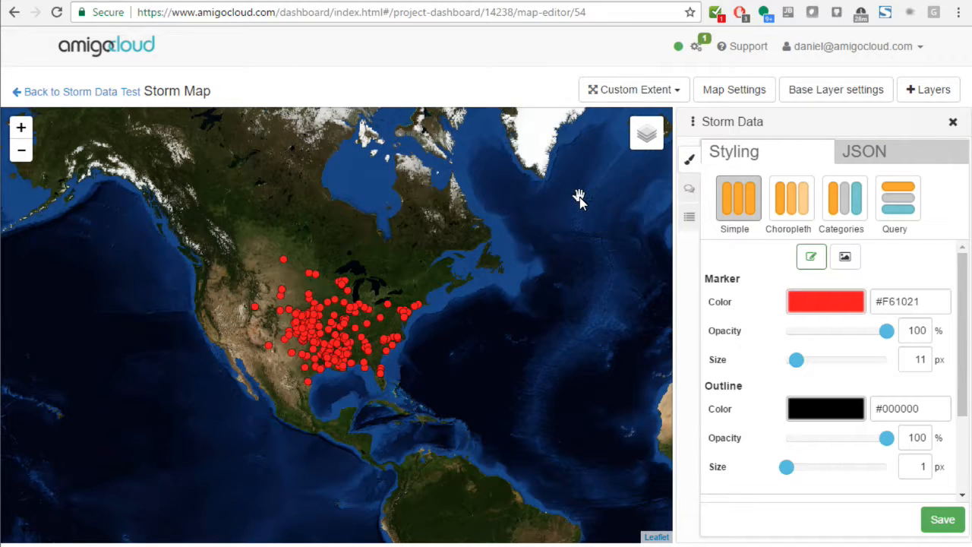
Step: Style the Storm Data layer by categories of the tor_f_scale field and save the styling
left_click(829, 202)
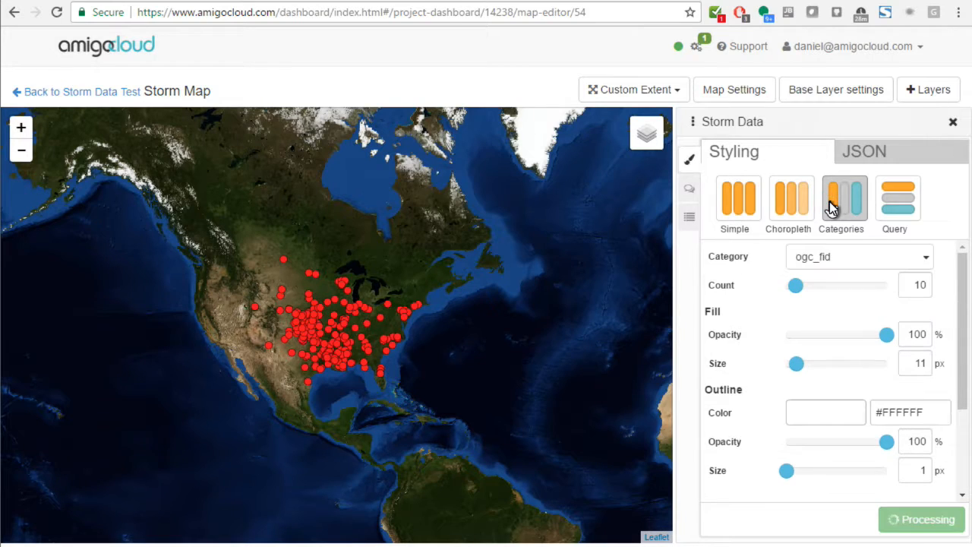
left_click(843, 260)
scroll(852, 328, "down", 2)
scroll(852, 328, "down", 7)
scroll(854, 331, "down", 8)
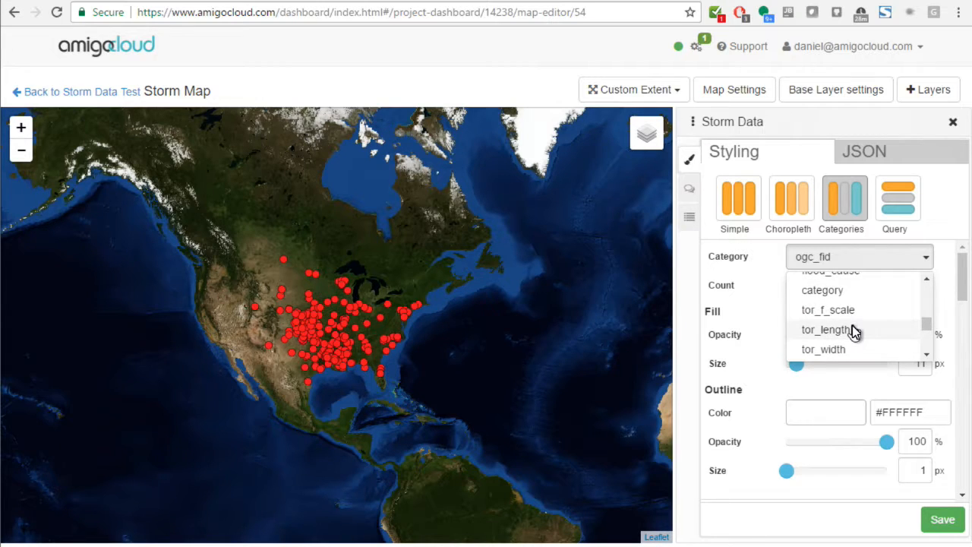
left_click(852, 317)
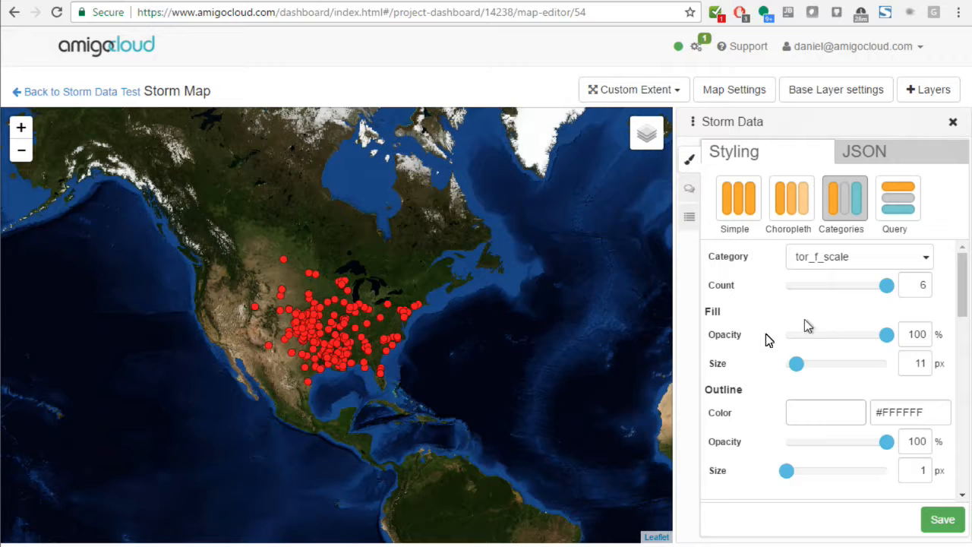
left_click_drag(961, 289, 963, 471)
left_click(942, 520)
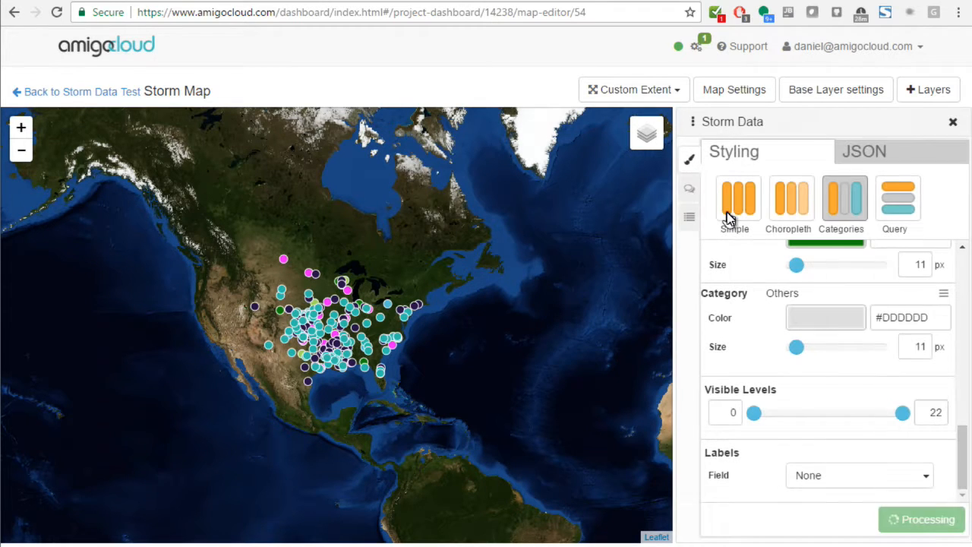
Step: Look over the layer's click popup settings, enable its legend and title the legend "Storm Category"
left_click(685, 196)
left_click(843, 263)
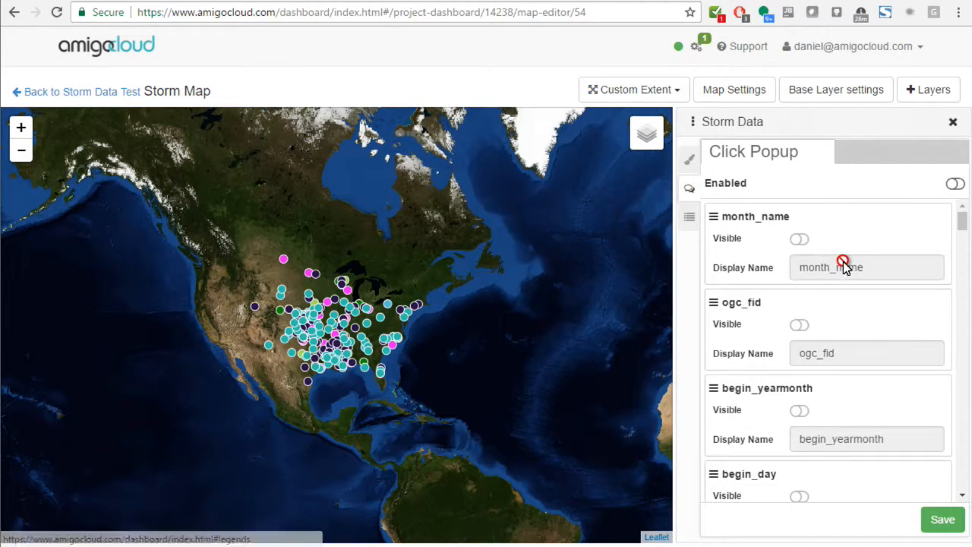
left_click(690, 221)
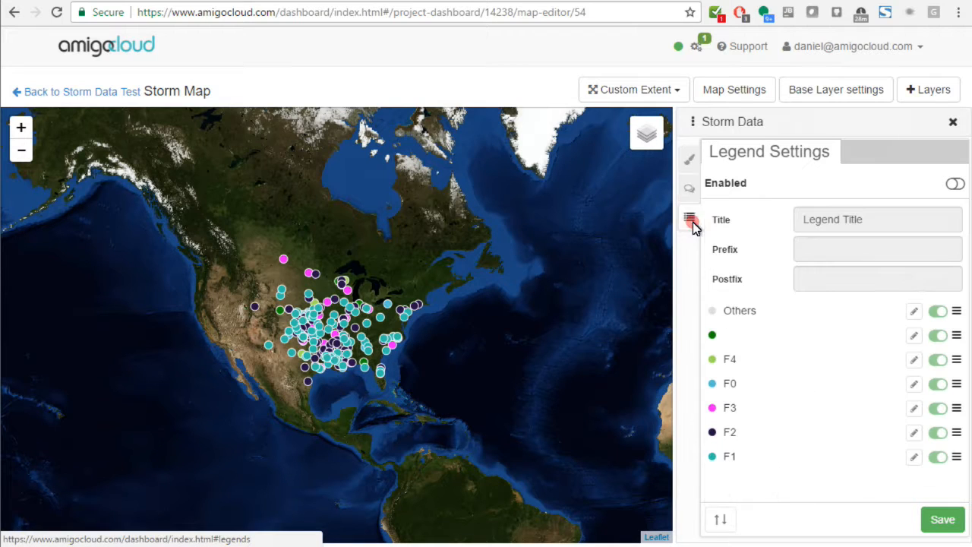
left_click(953, 186)
left_click(918, 219)
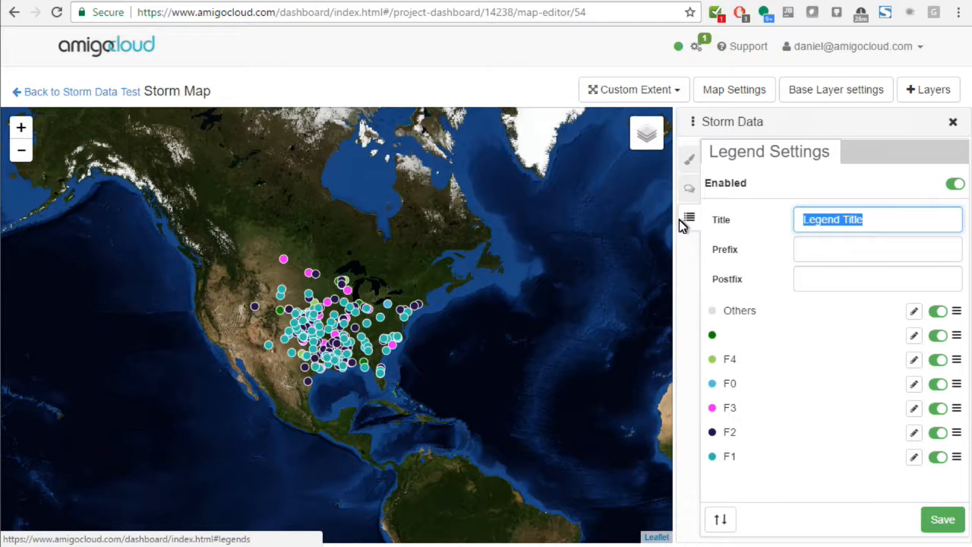
type("Storm Category")
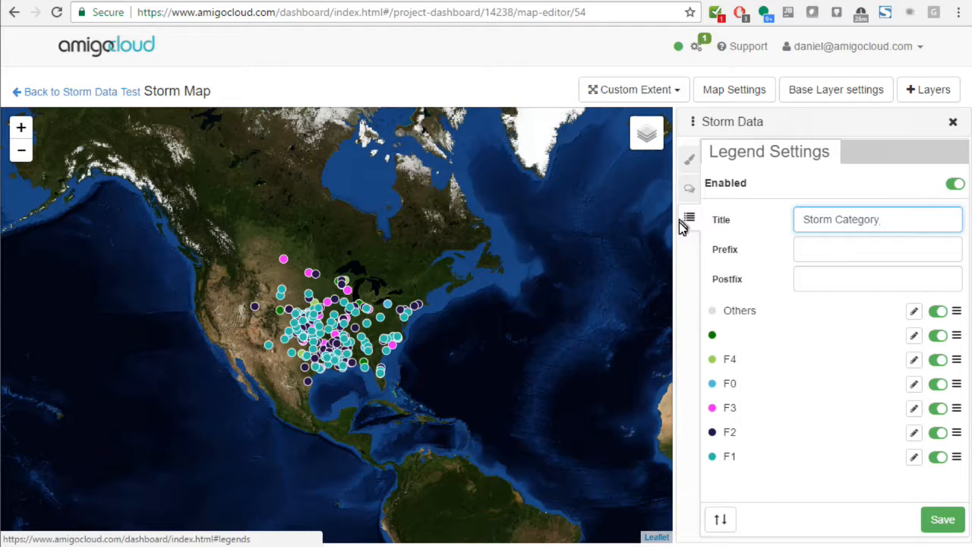
Step: Hide the Others and unnamed entries from the legend and save the legend settings
left_click(937, 311)
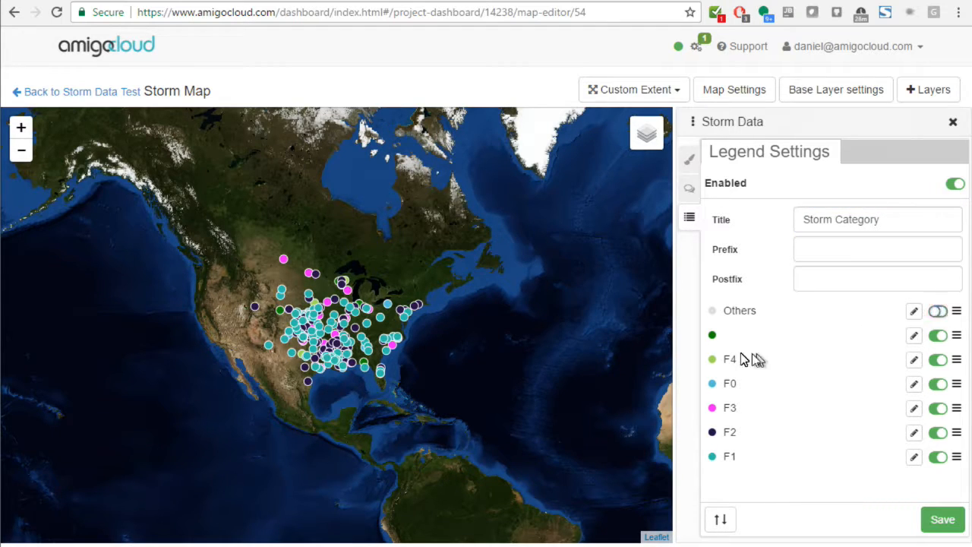
left_click(938, 336)
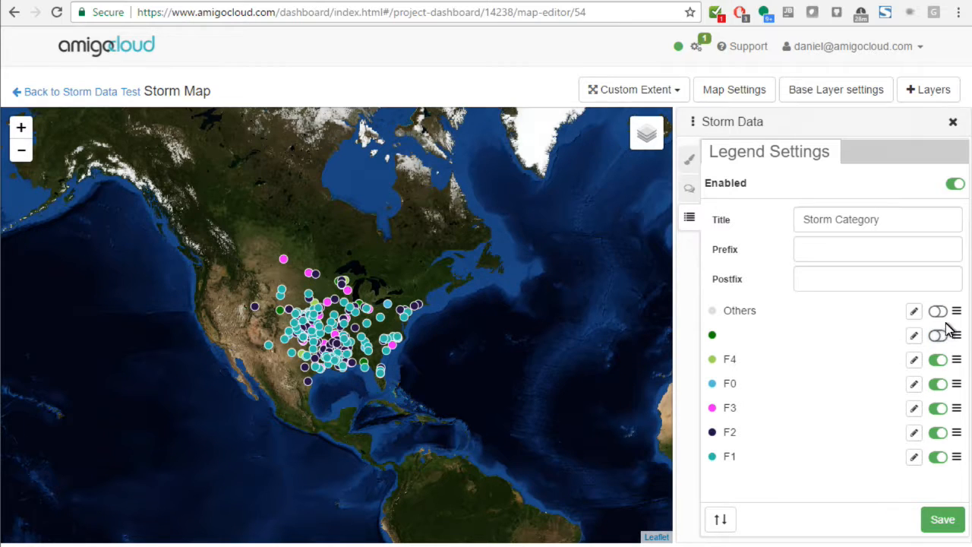
left_click(940, 522)
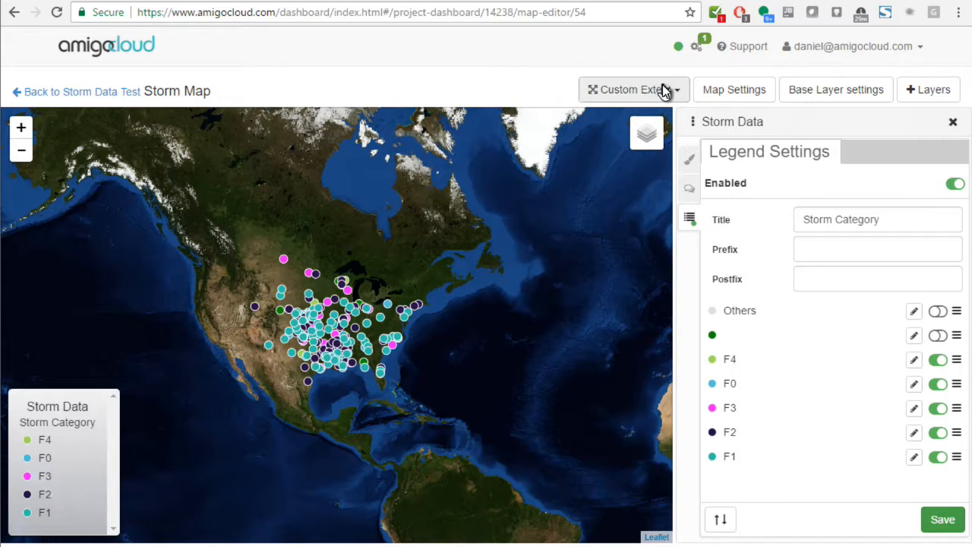
Step: Return to the project's map list, open the sharing options of Storm Map and view the public map zoomed in on the storm points
left_click(111, 95)
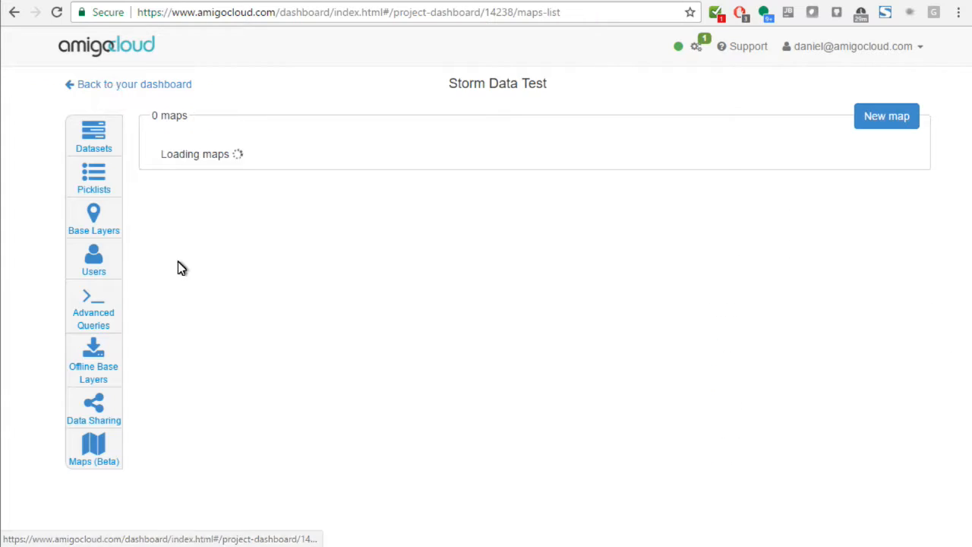
left_click(844, 199)
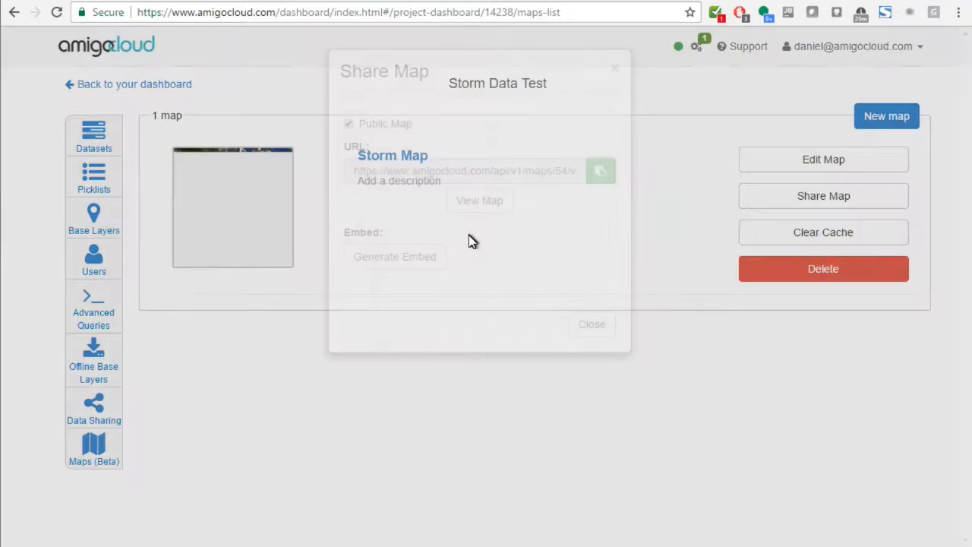
left_click(479, 201)
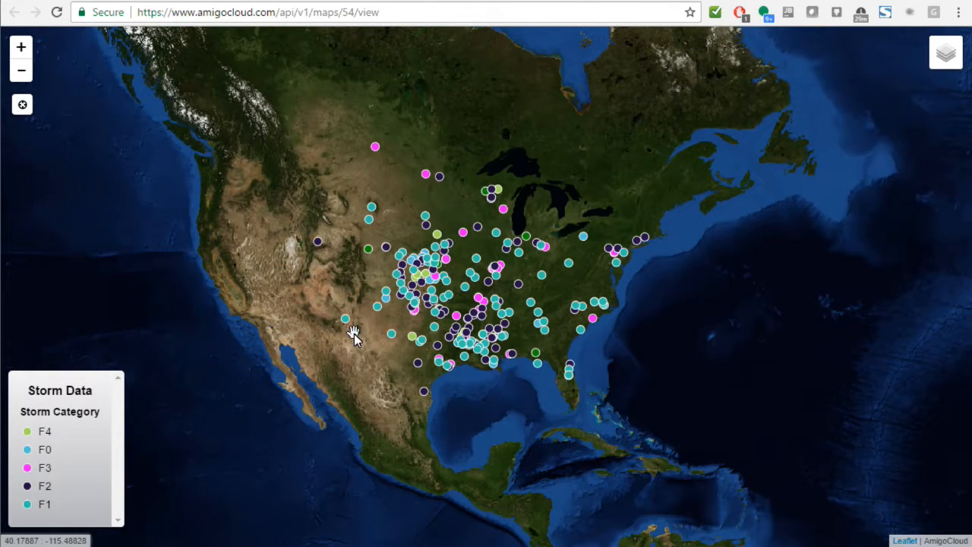
scroll(401, 399, "up", 1)
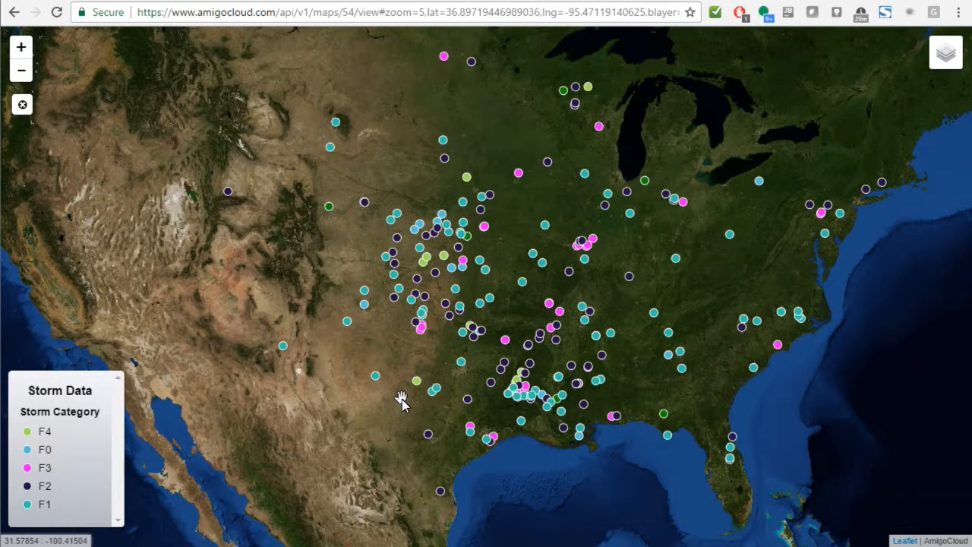